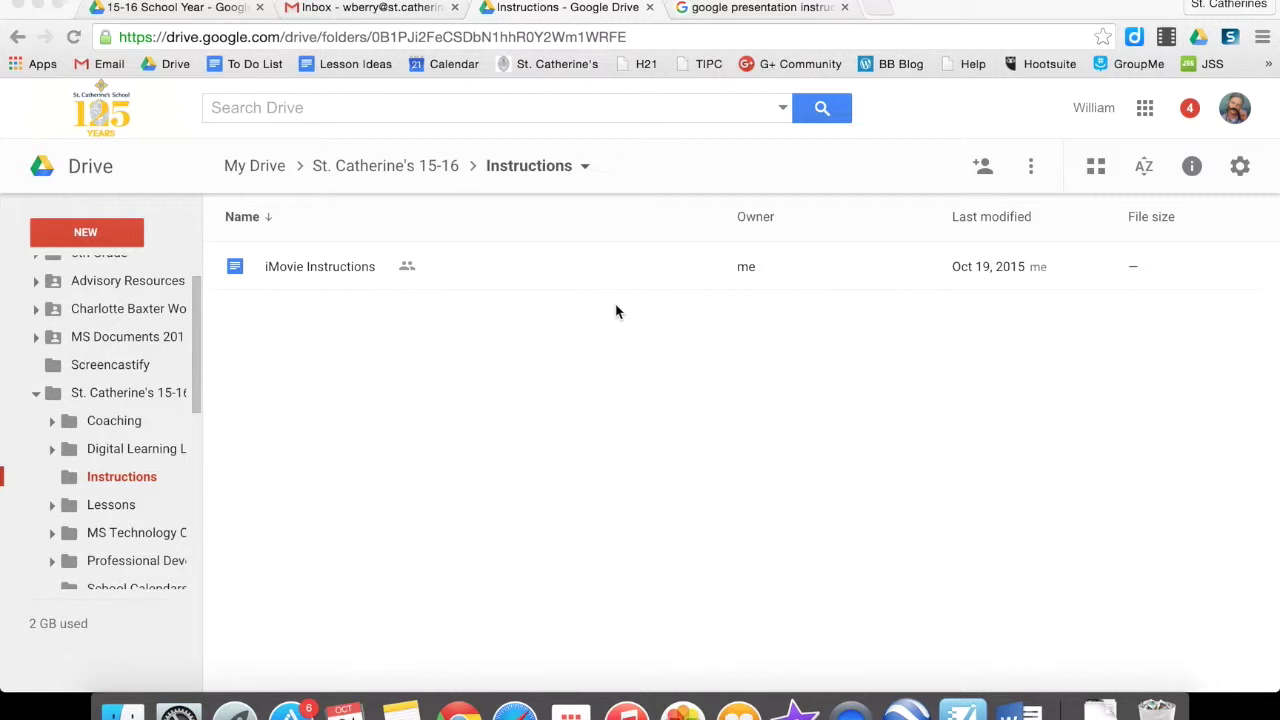
Create a new Google Slides presentation in the Instructions folder and title it "Test Presentation -".
{"action": "left_click", "coordinate": [100, 240]}
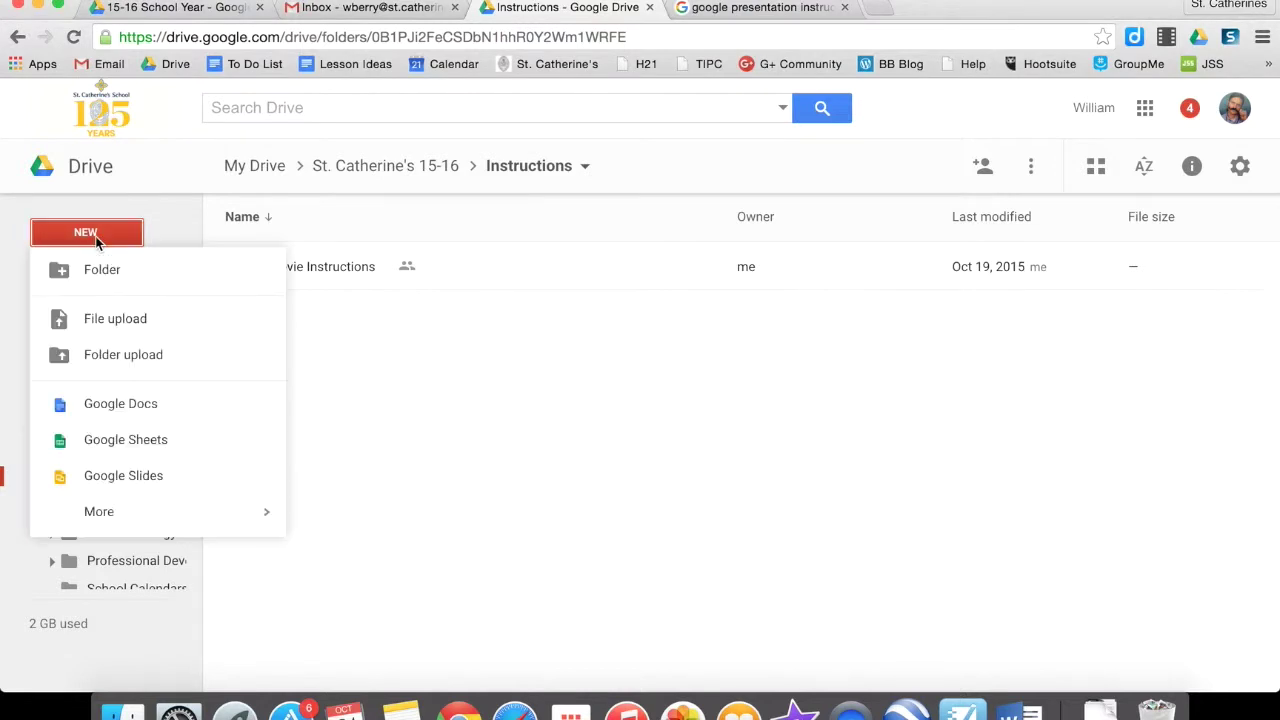
{"action": "left_click", "coordinate": [123, 476]}
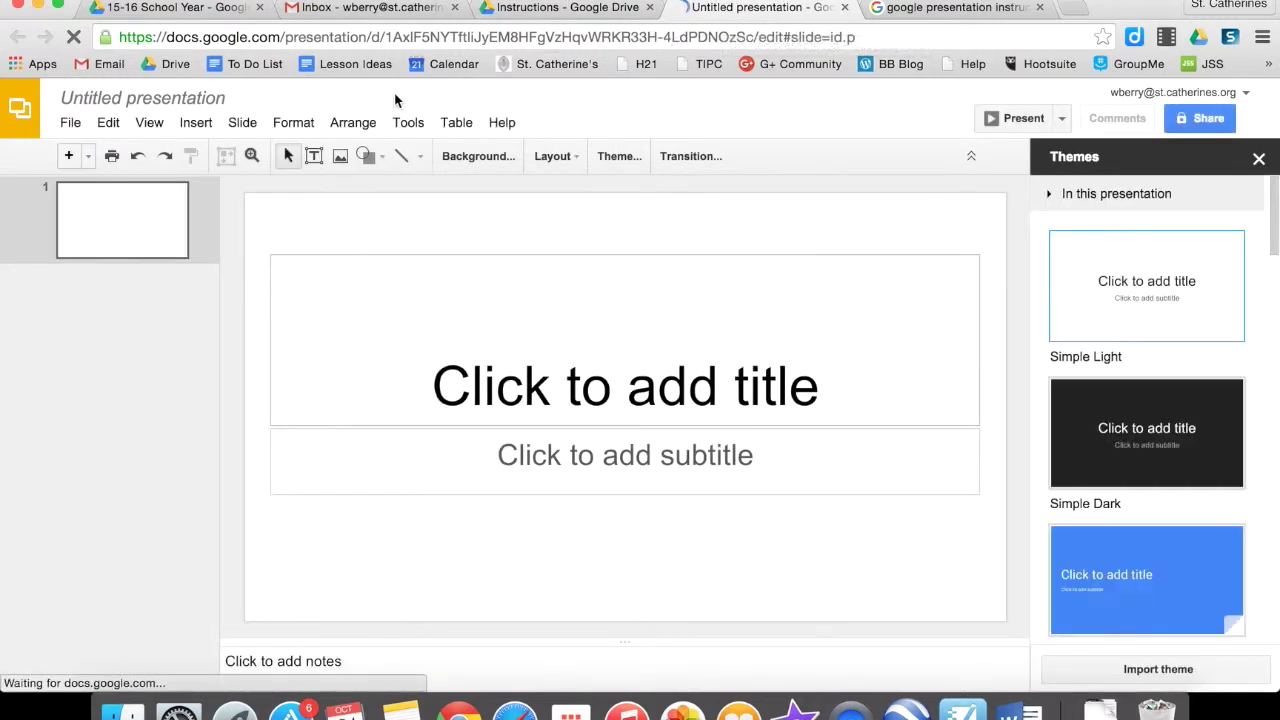
{"action": "left_click", "coordinate": [101, 98]}
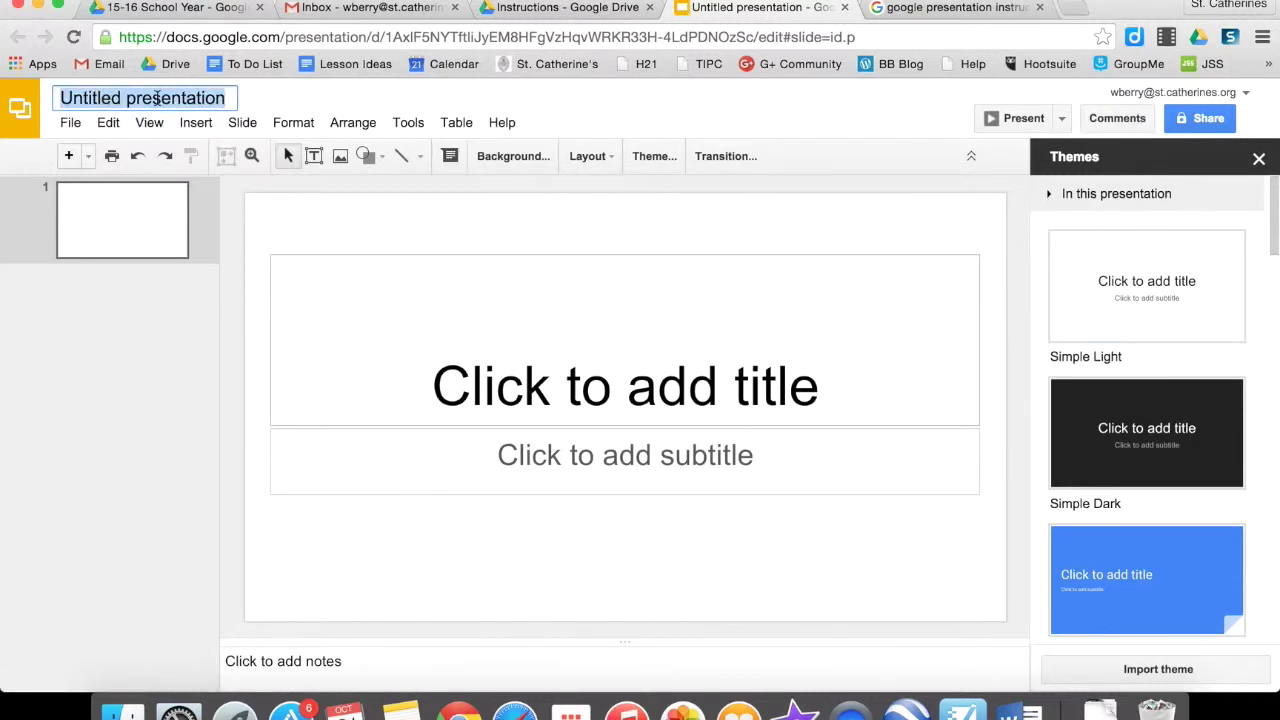
{"action": "type", "text": "Te"}
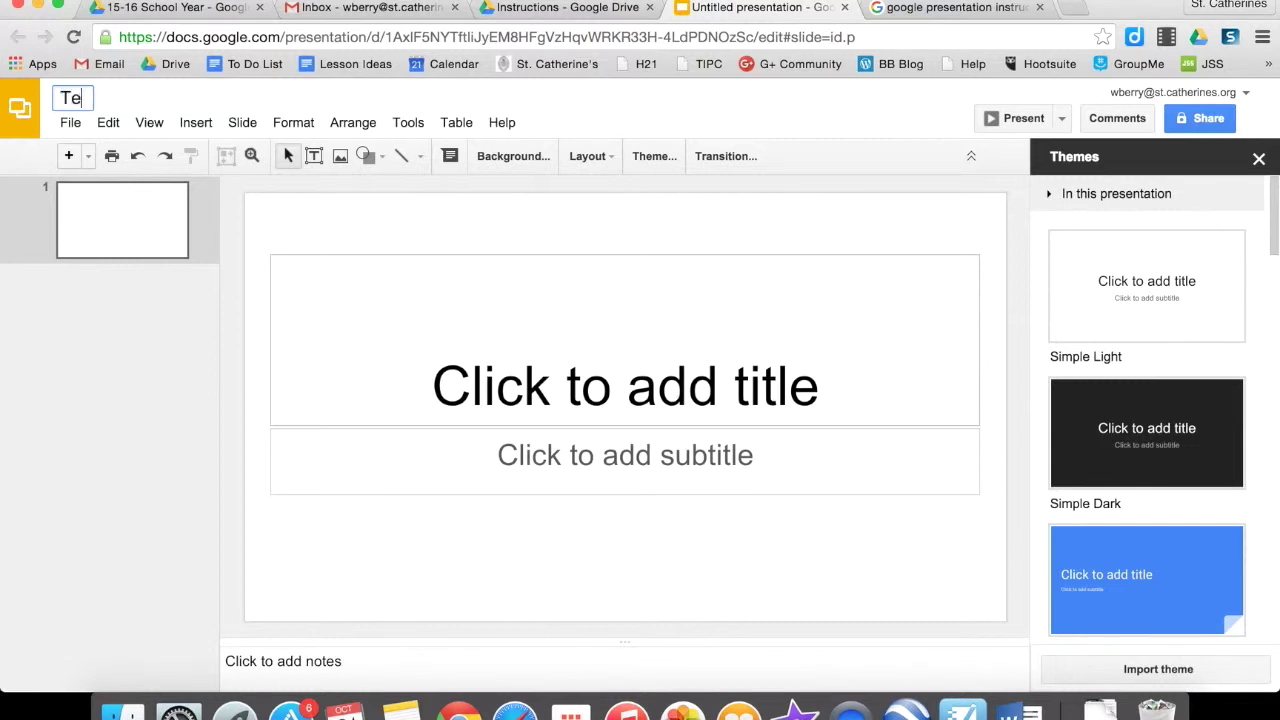
{"action": "type", "text": "st Presentation -"}
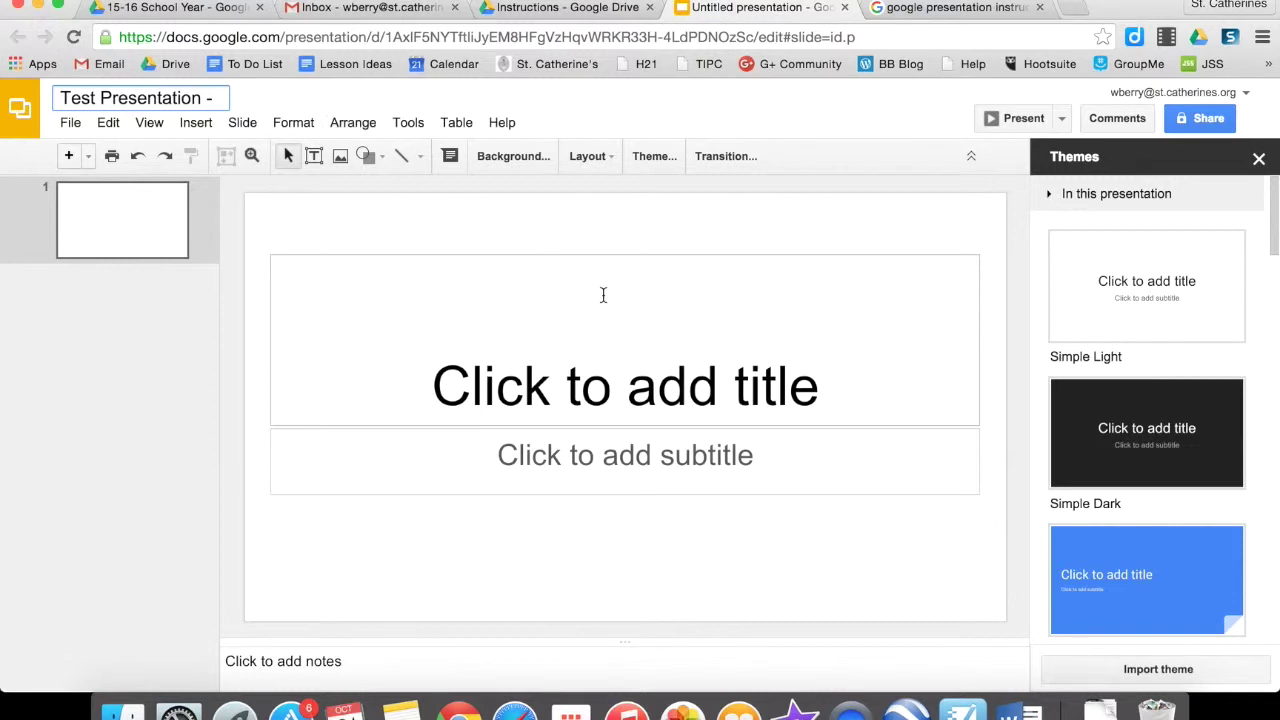
{"action": "left_click", "coordinate": [201, 104]}
Browse the available themes, apply the Slate theme to the presentation, and close the theme list.
{"action": "scroll", "coordinate": [1187, 333], "scroll_direction": "down", "scroll_amount": 10}
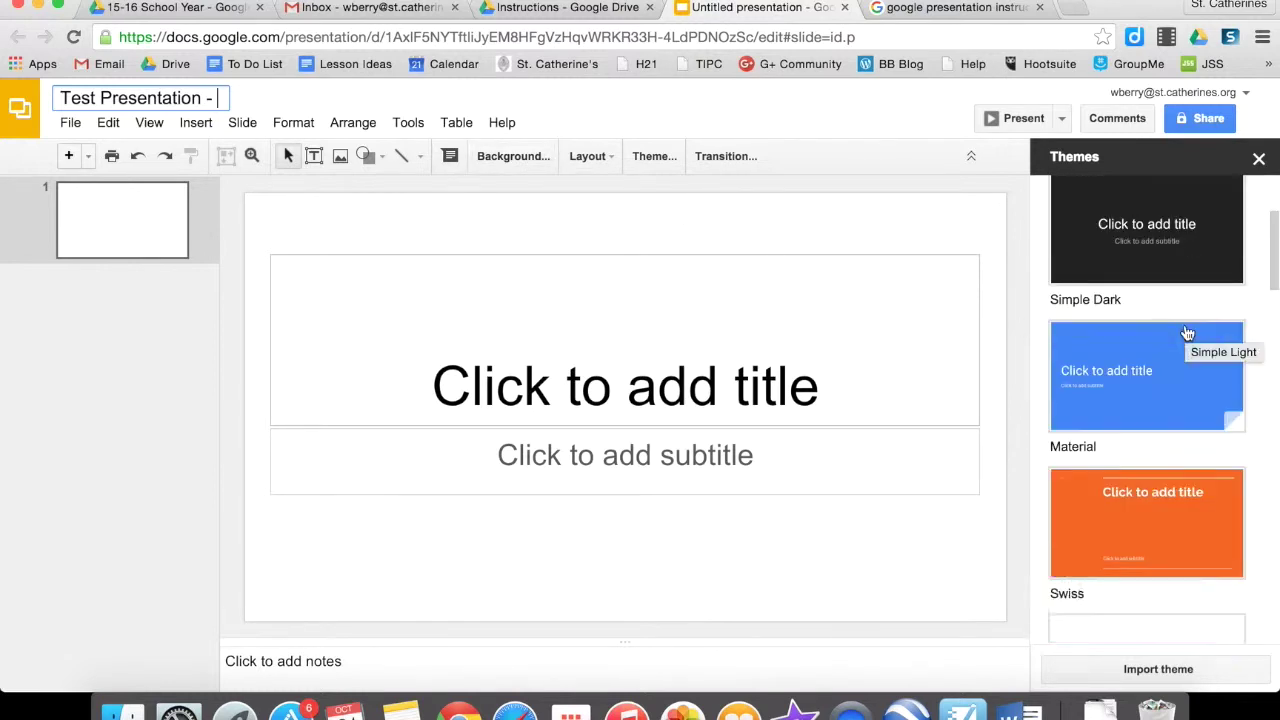
{"action": "scroll", "coordinate": [1187, 333], "scroll_direction": "down", "scroll_amount": 10}
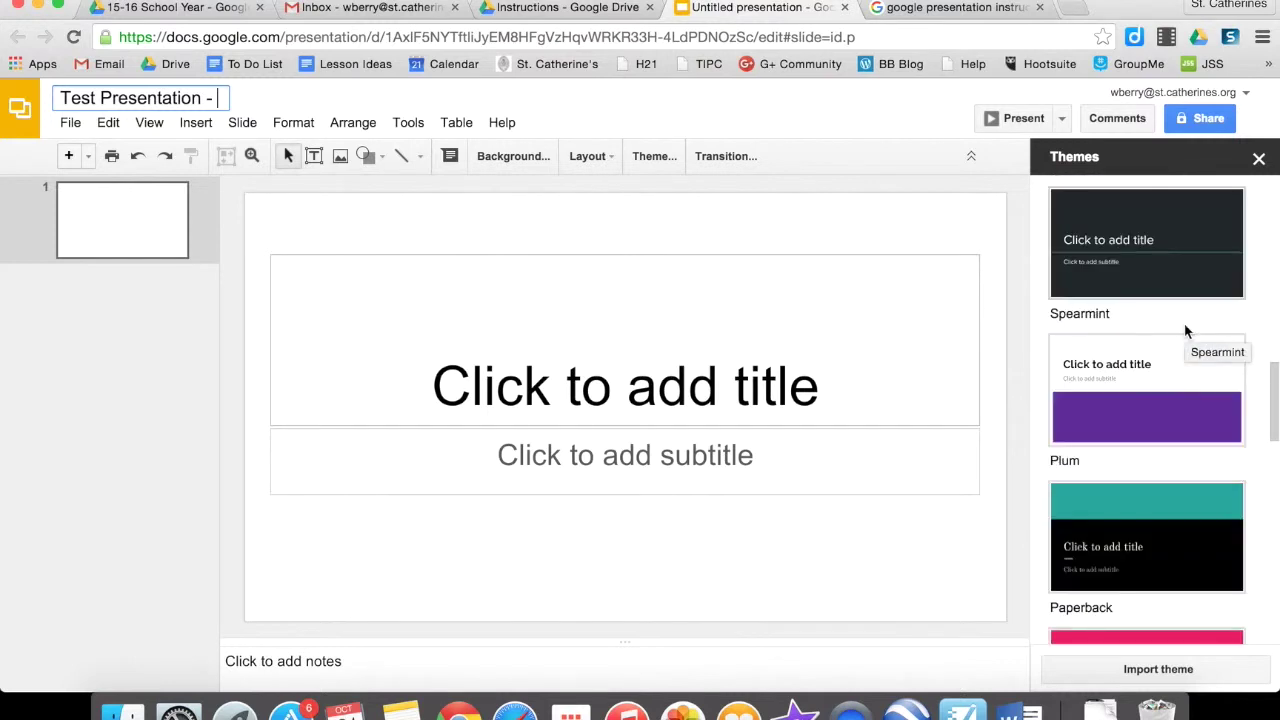
{"action": "scroll", "coordinate": [1187, 333], "scroll_direction": "down", "scroll_amount": 6}
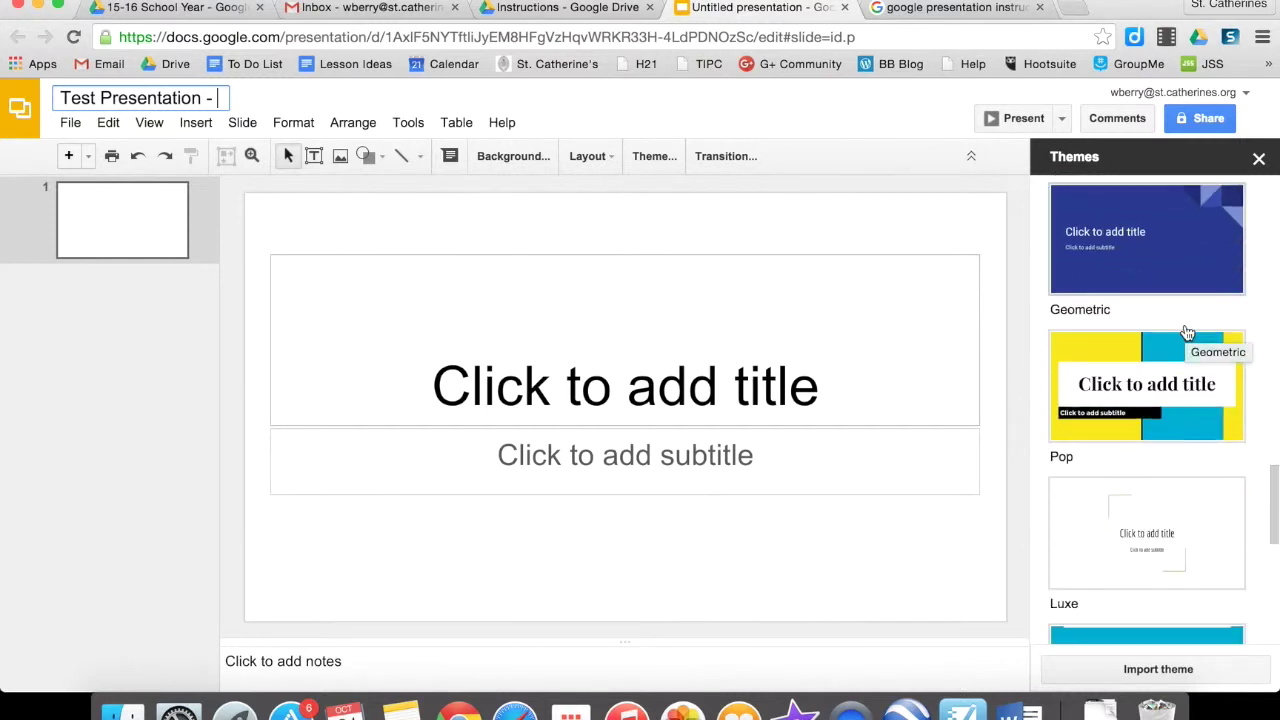
{"action": "scroll", "coordinate": [1183, 322], "scroll_direction": "down", "scroll_amount": 2}
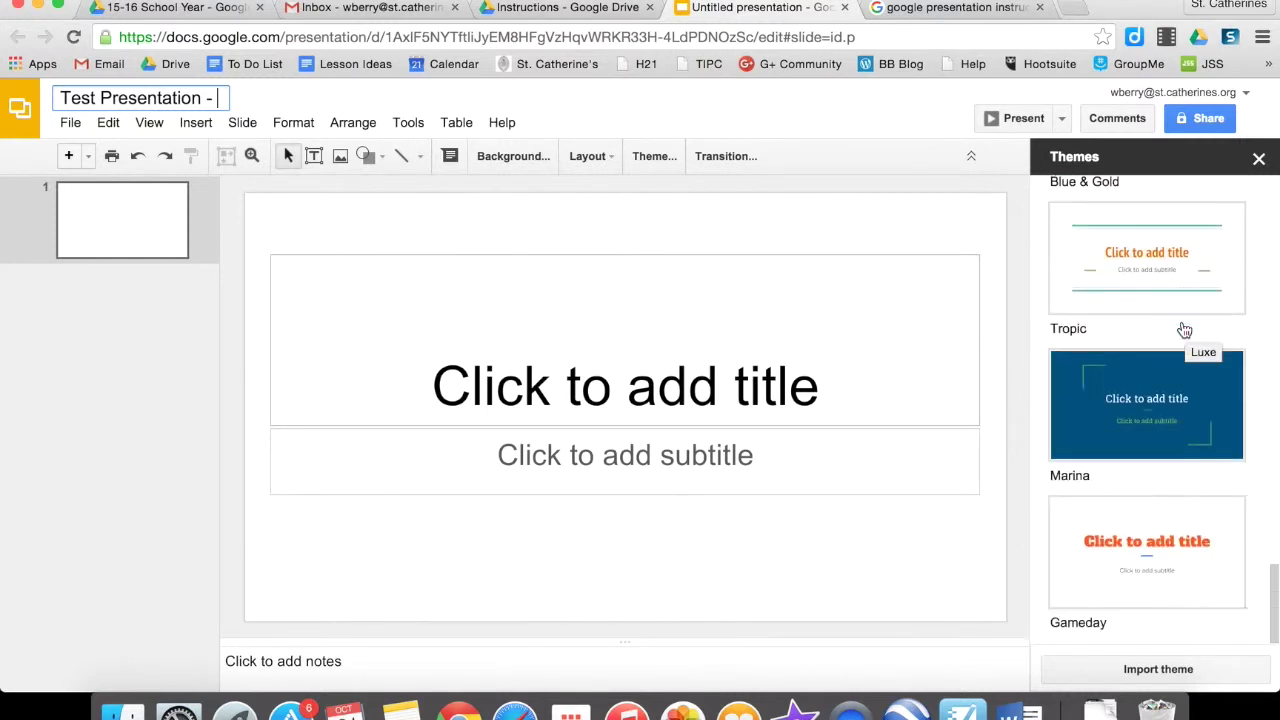
{"action": "scroll", "coordinate": [1187, 345], "scroll_direction": "up", "scroll_amount": 15}
{"action": "scroll", "coordinate": [1187, 360], "scroll_direction": "up", "scroll_amount": 10}
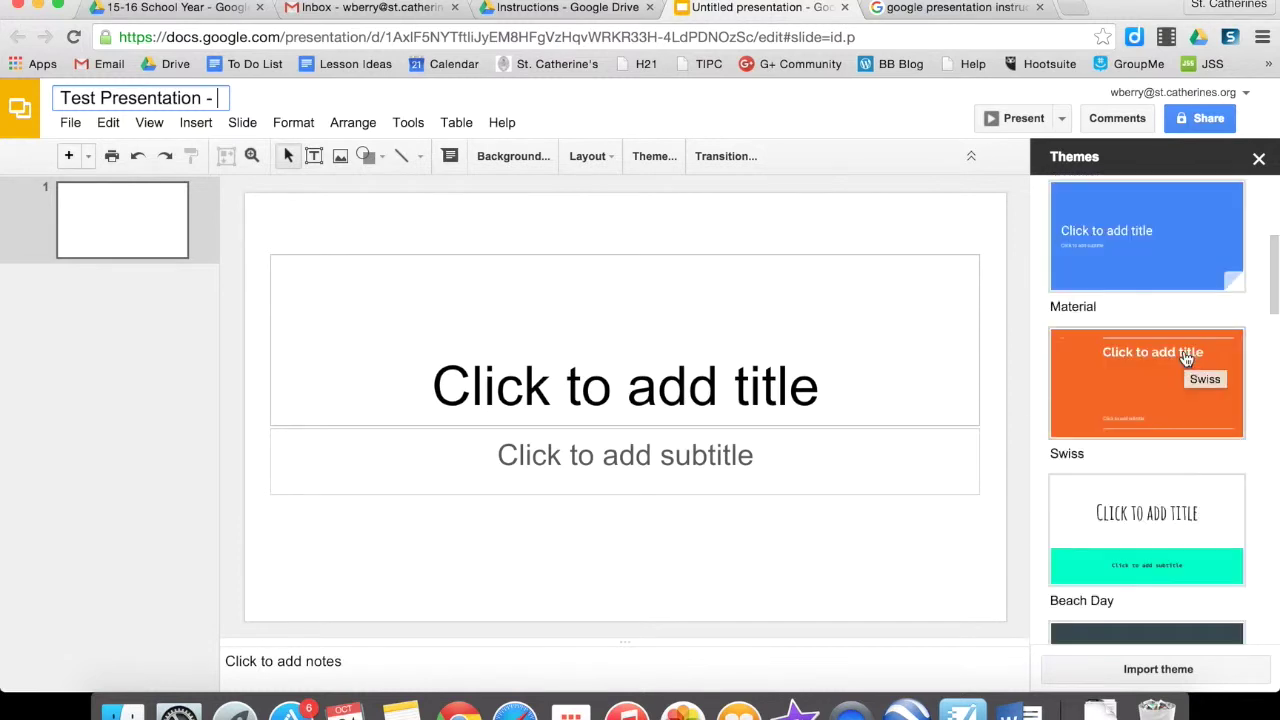
{"action": "scroll", "coordinate": [1186, 357], "scroll_direction": "down", "scroll_amount": 5}
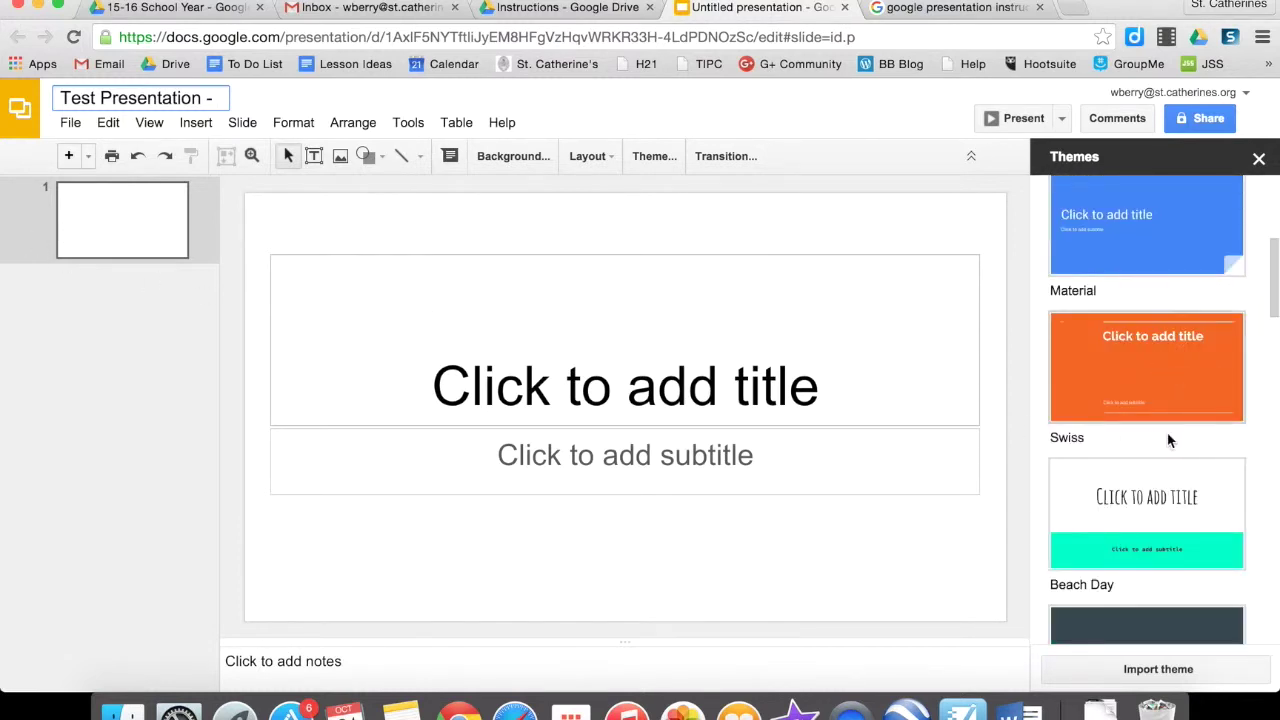
{"action": "scroll", "coordinate": [1168, 437], "scroll_direction": "down", "scroll_amount": 4}
{"action": "scroll", "coordinate": [1210, 490], "scroll_direction": "down", "scroll_amount": 1}
{"action": "left_click", "coordinate": [1160, 476]}
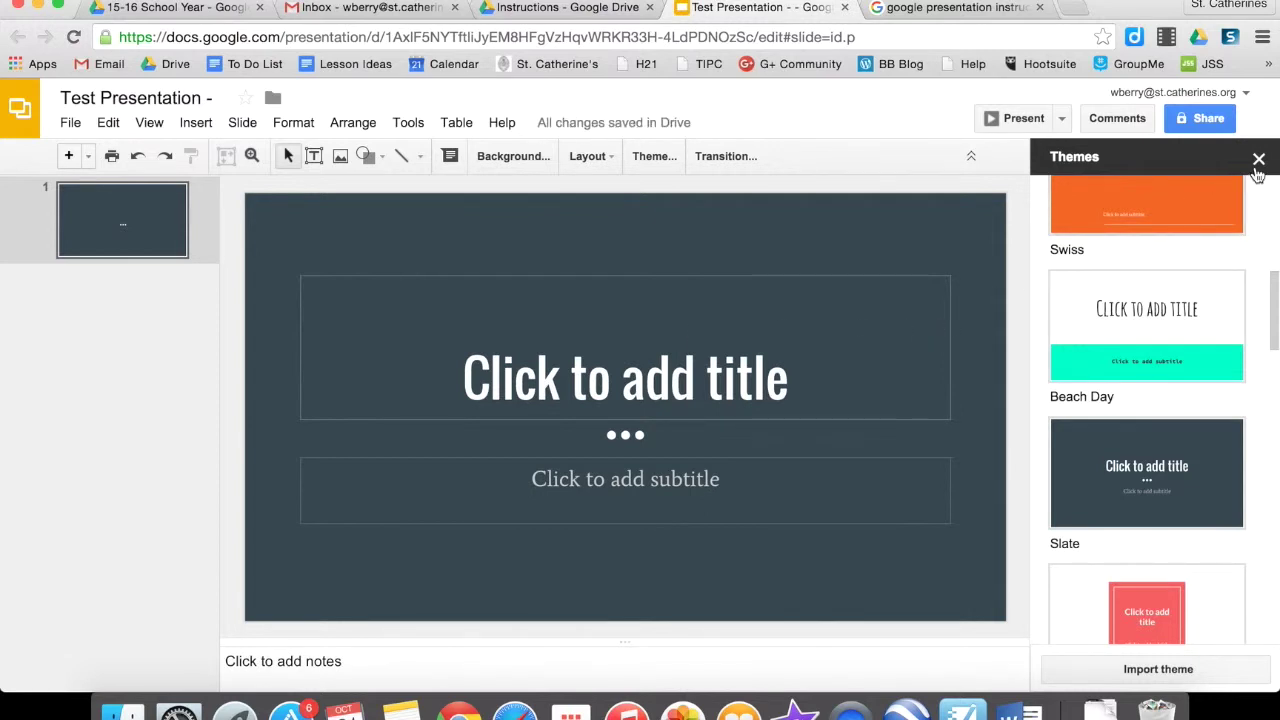
{"action": "left_click", "coordinate": [1258, 158]}
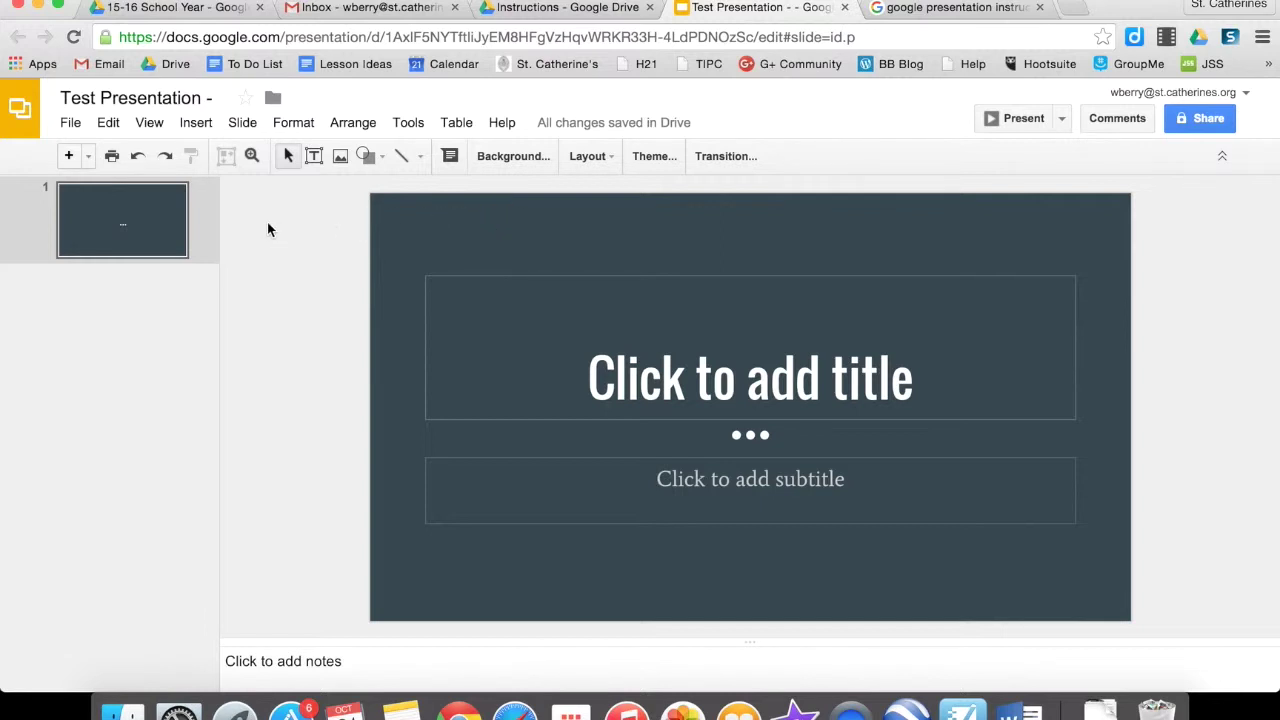
Add a new slide after the title slide.
{"action": "left_click", "coordinate": [201, 124]}
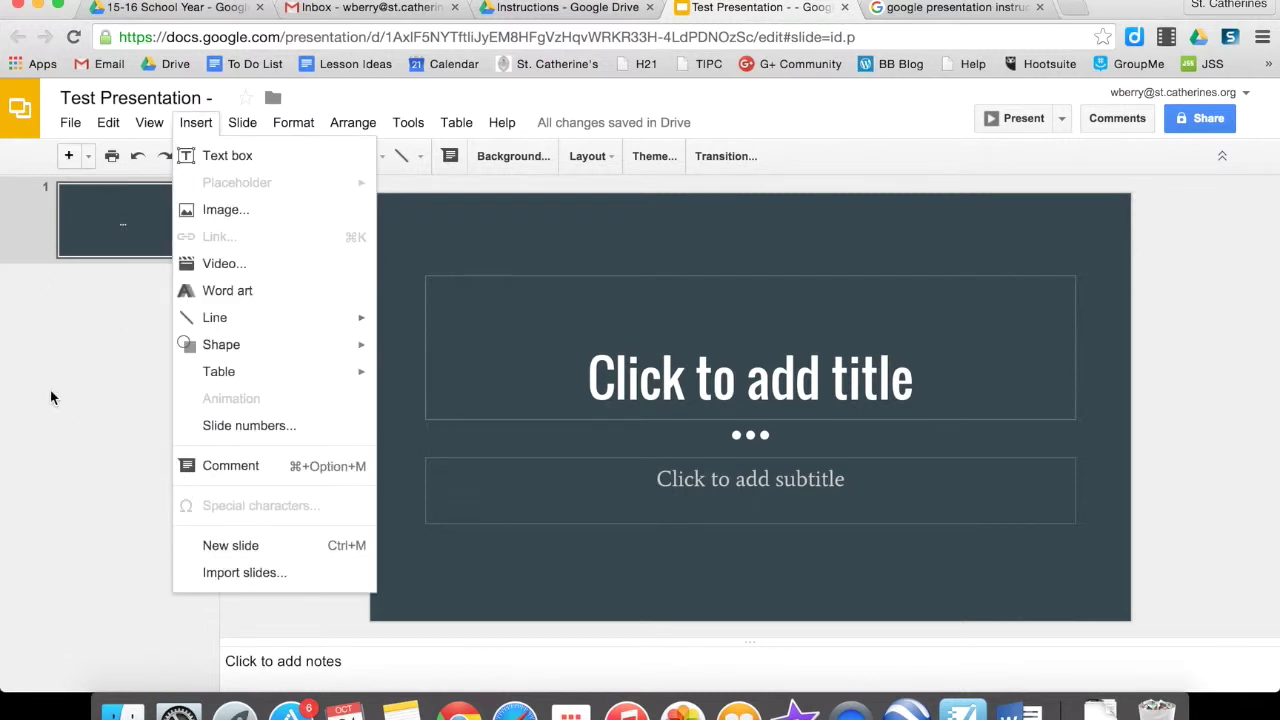
{"action": "left_click", "coordinate": [68, 155]}
{"action": "left_click", "coordinate": [68, 155]}
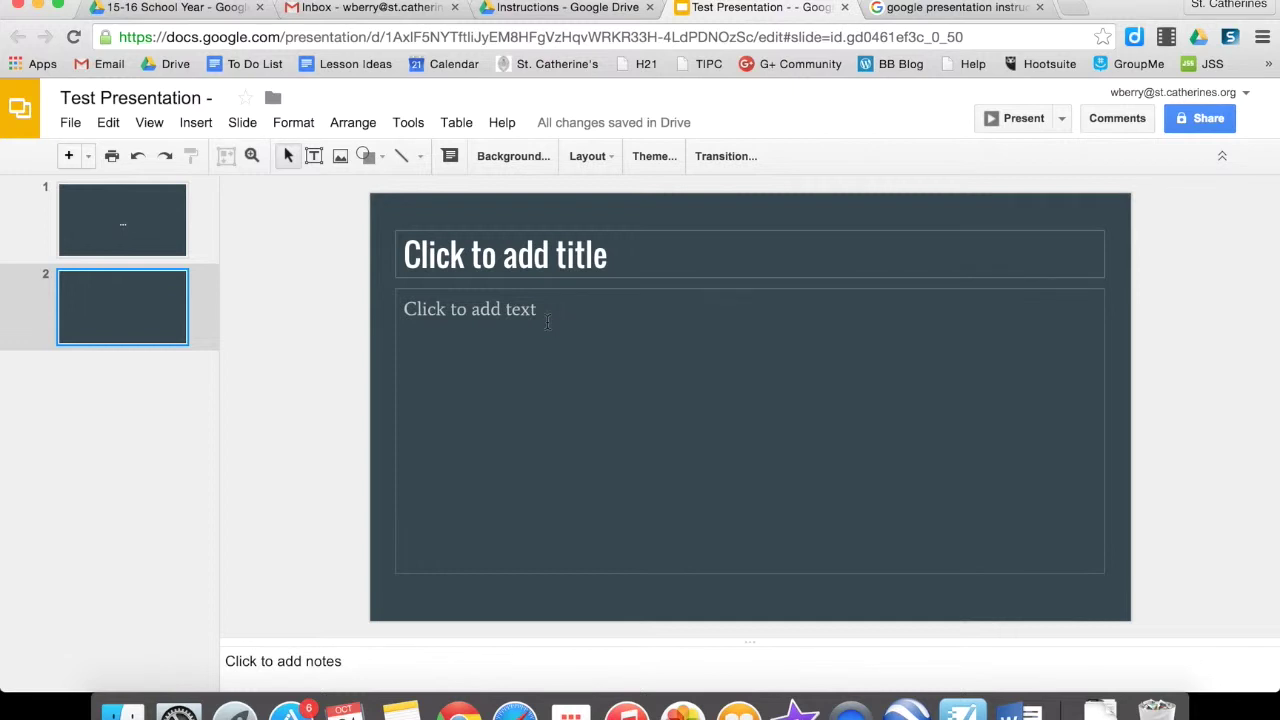
Delete the body text and title placeholders from slide 2, leaving it blank.
{"action": "left_click", "coordinate": [547, 325]}
{"action": "left_click", "coordinate": [547, 291]}
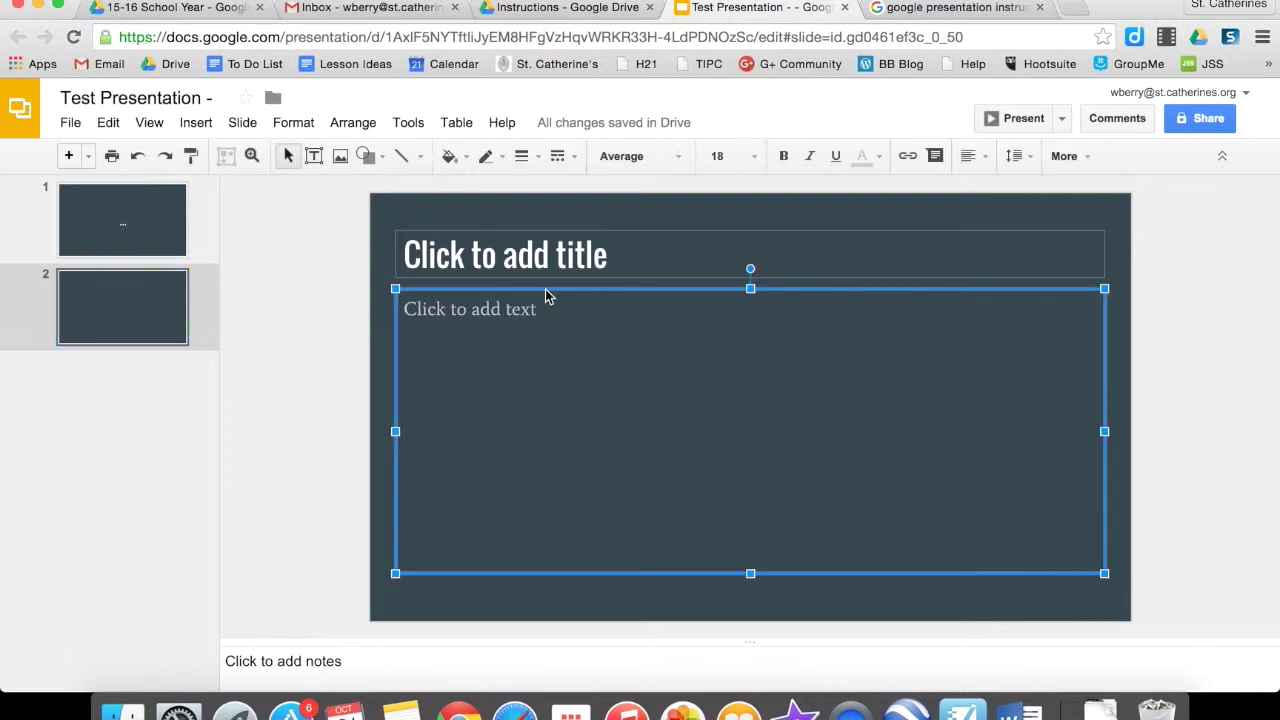
{"action": "key", "text": "BackSpace"}
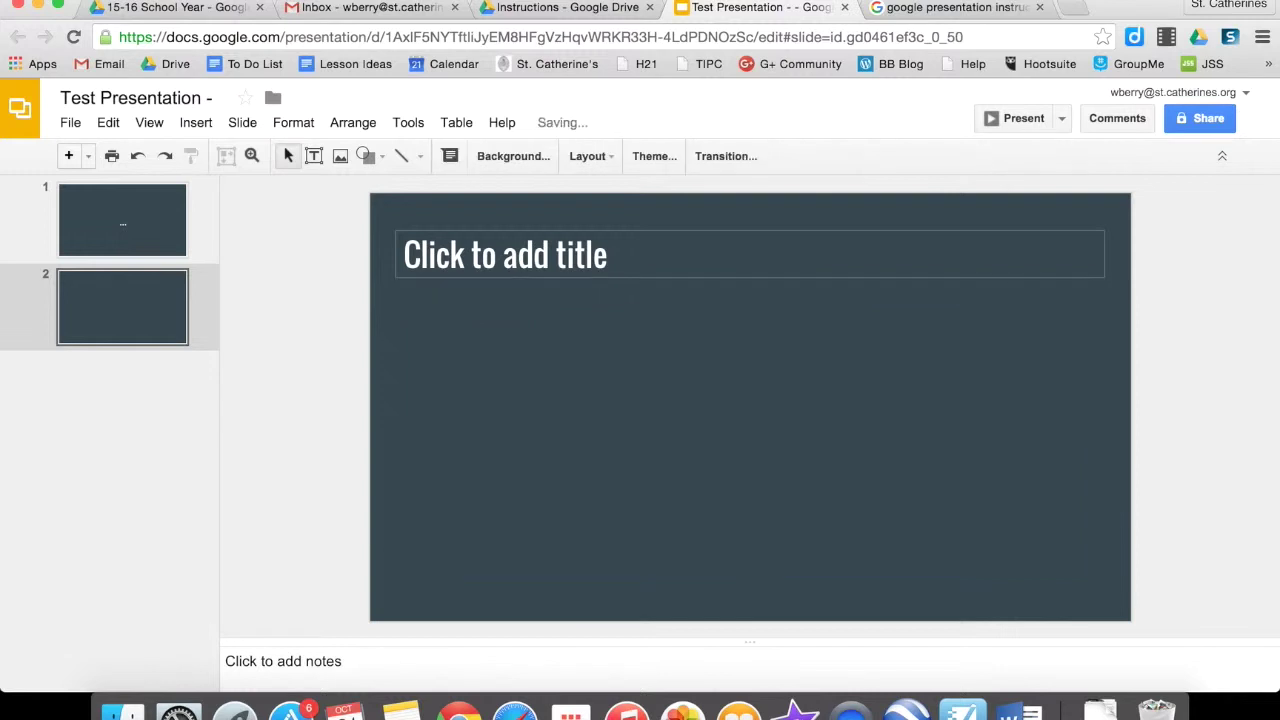
{"action": "left_click", "coordinate": [547, 252]}
{"action": "left_click", "coordinate": [548, 231]}
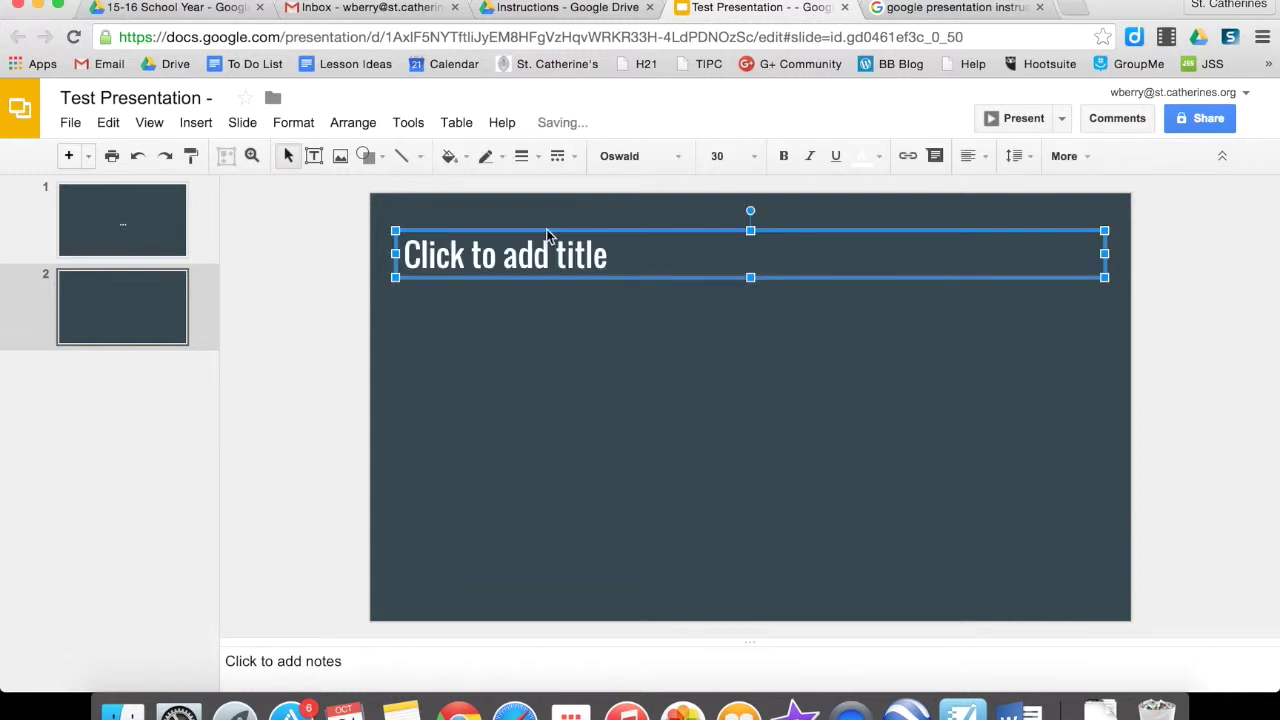
{"action": "key", "text": "BackSpace"}
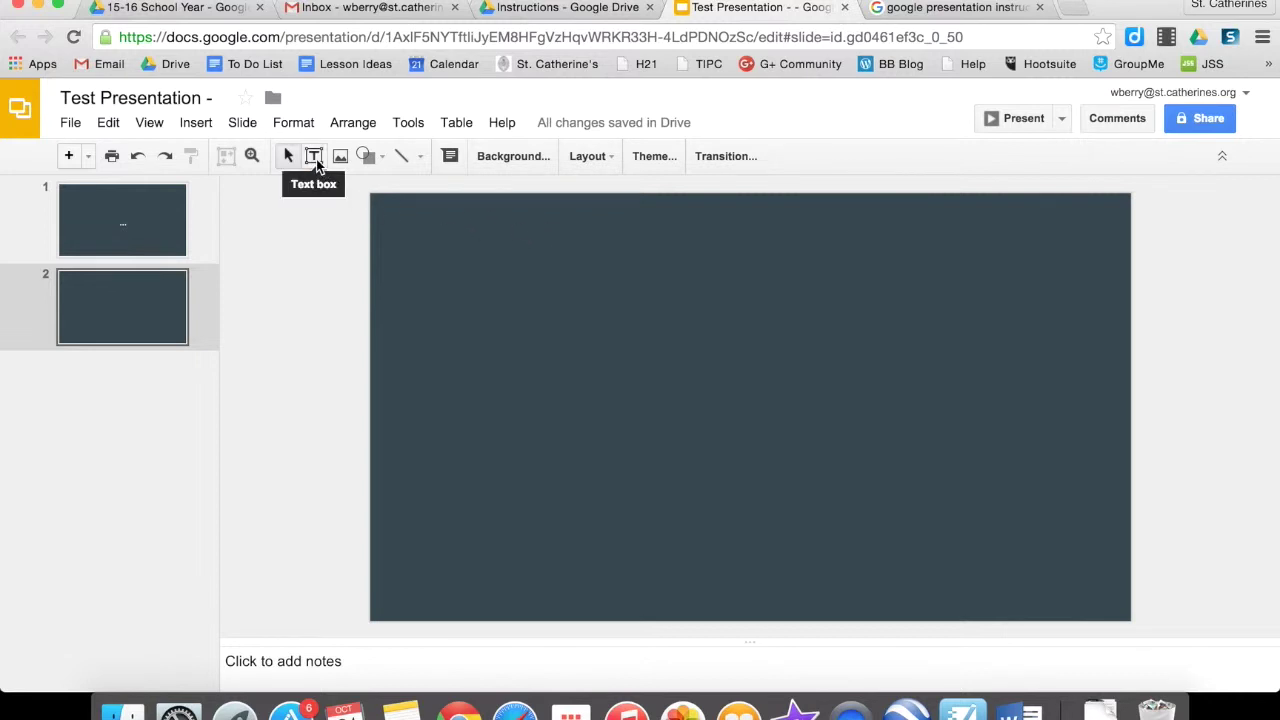
Draw a large text box over the left half of slide 2 and enter "Type your Text" in it.
{"action": "left_click", "coordinate": [314, 166]}
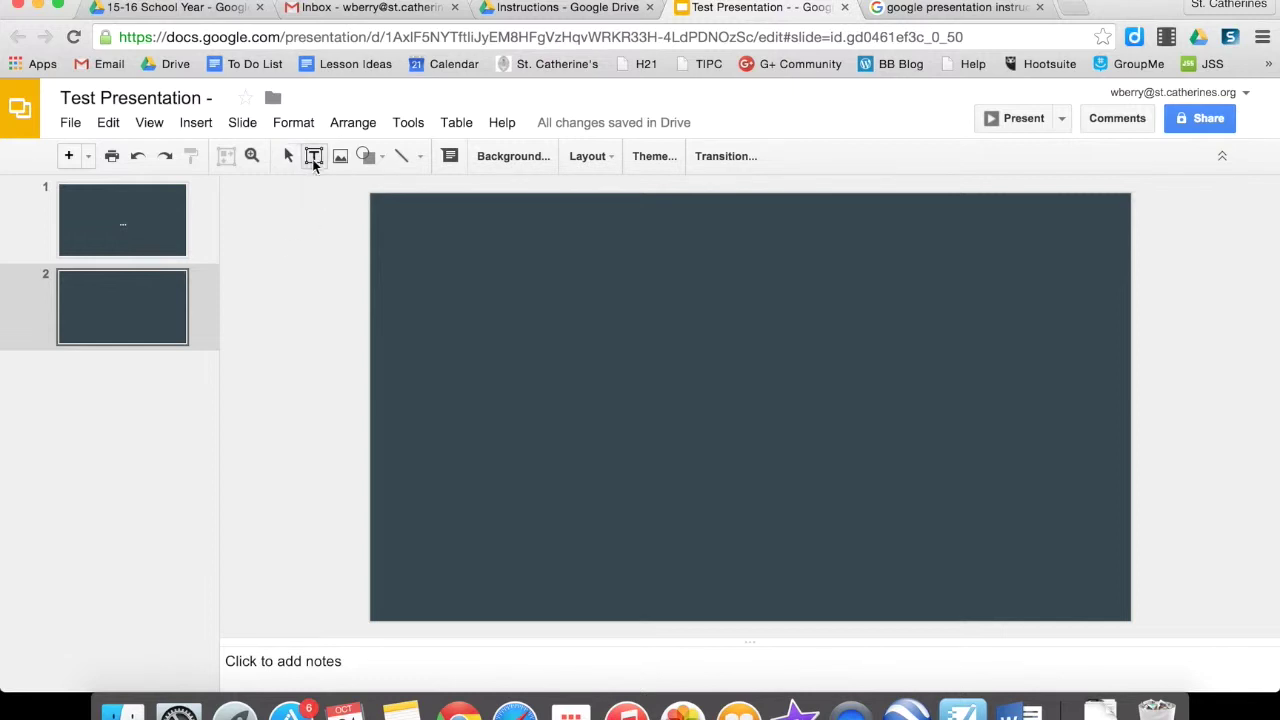
{"action": "left_click_drag", "start_coordinate": [407, 221], "coordinate": [767, 559]}
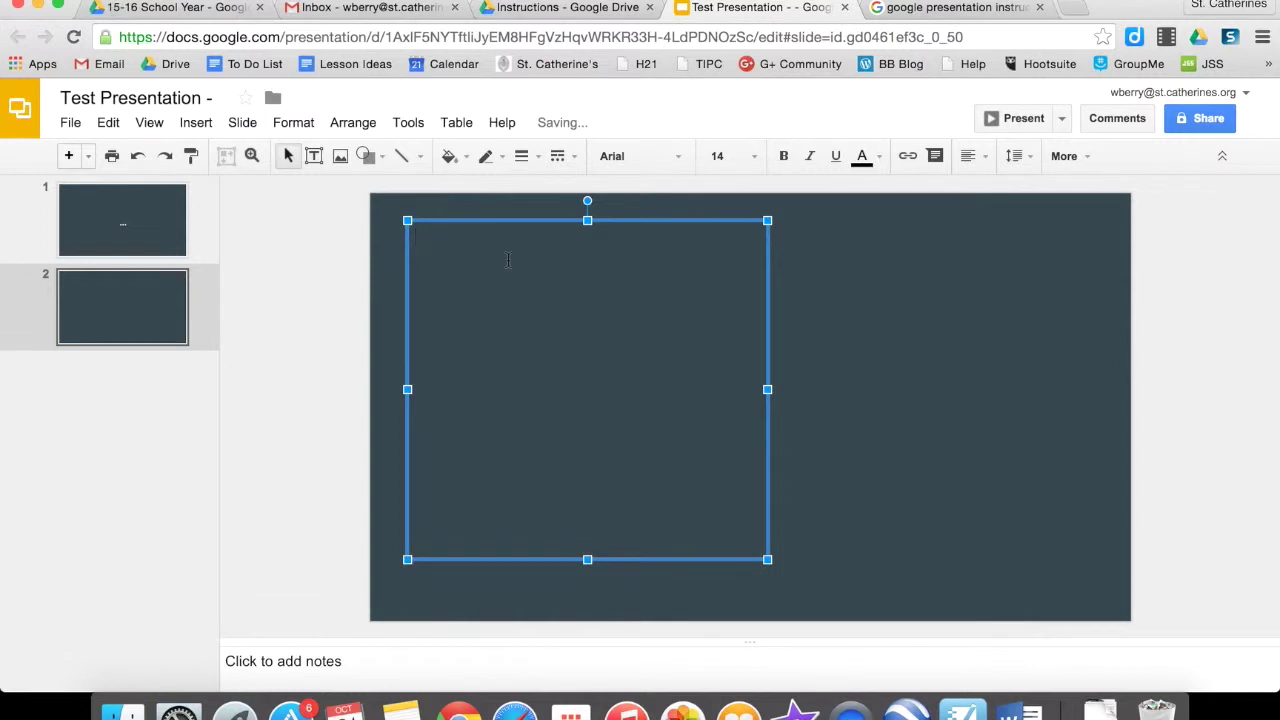
{"action": "type", "text": "Type yur"}
{"action": "key", "text": "BackSpace"}
{"action": "key", "text": "BackSpace"}
{"action": "type", "text": "Text"}
{"action": "left_click", "coordinate": [862, 267]}
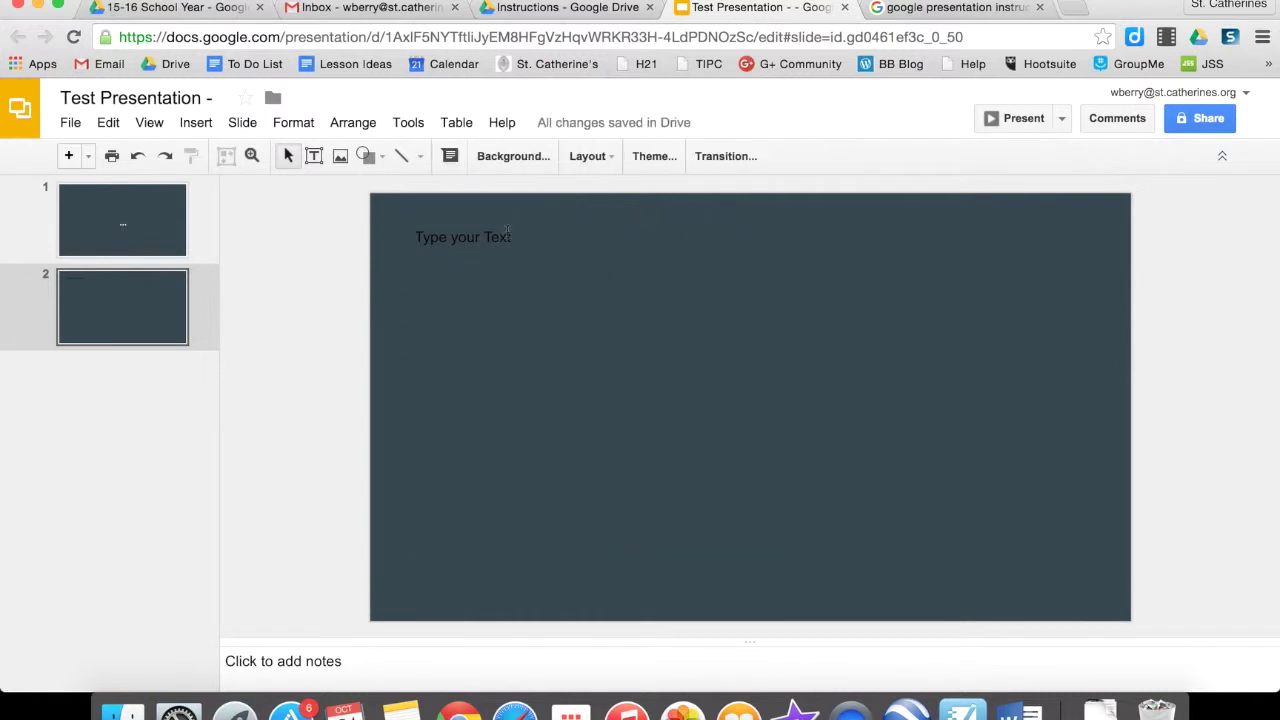
Change the font colour of all of "Type your Text" on slide 2 to white.
{"action": "double_click", "coordinate": [508, 237]}
{"action": "left_click_drag", "start_coordinate": [589, 237], "coordinate": [417, 237]}
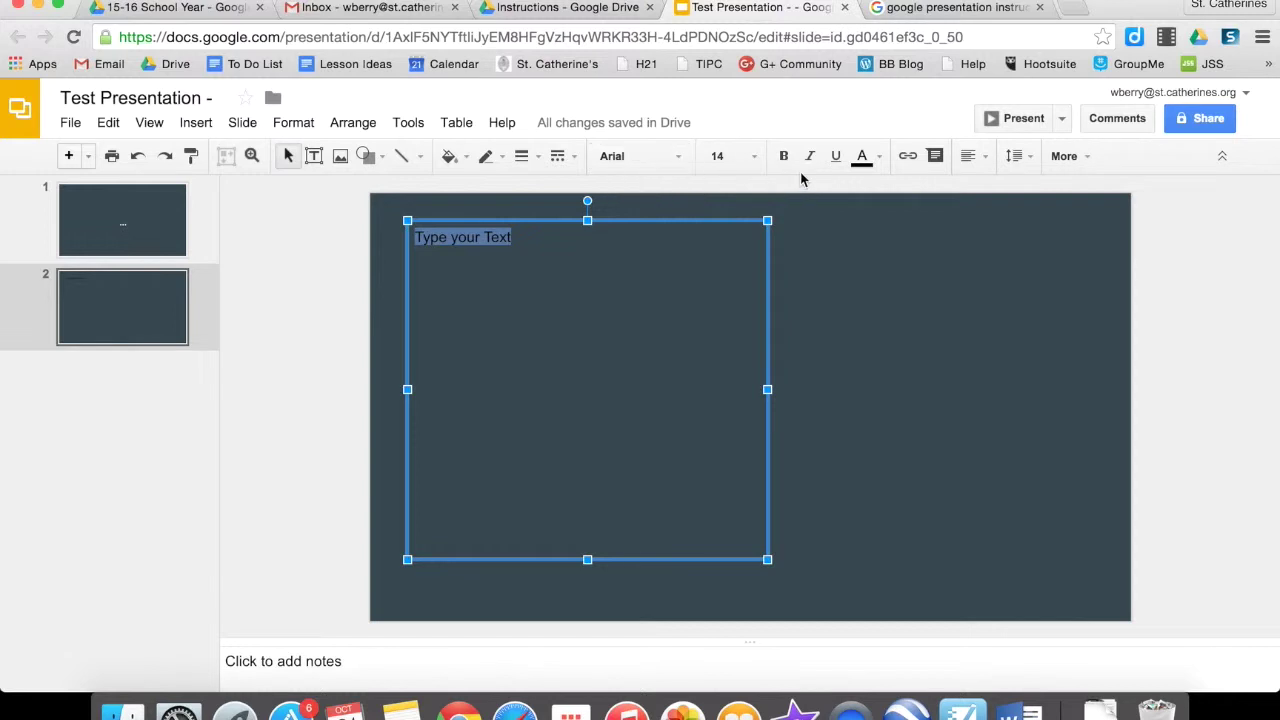
{"action": "left_click", "coordinate": [1066, 157]}
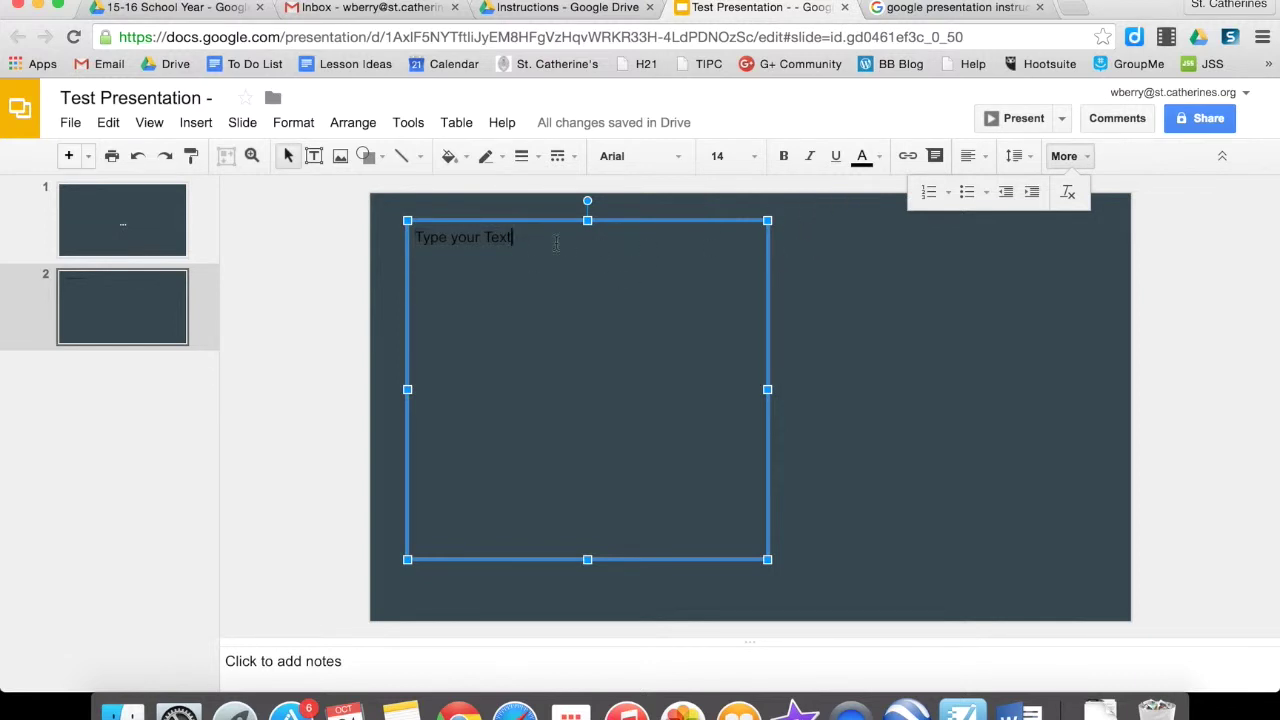
{"action": "left_click_drag", "start_coordinate": [511, 237], "coordinate": [414, 237]}
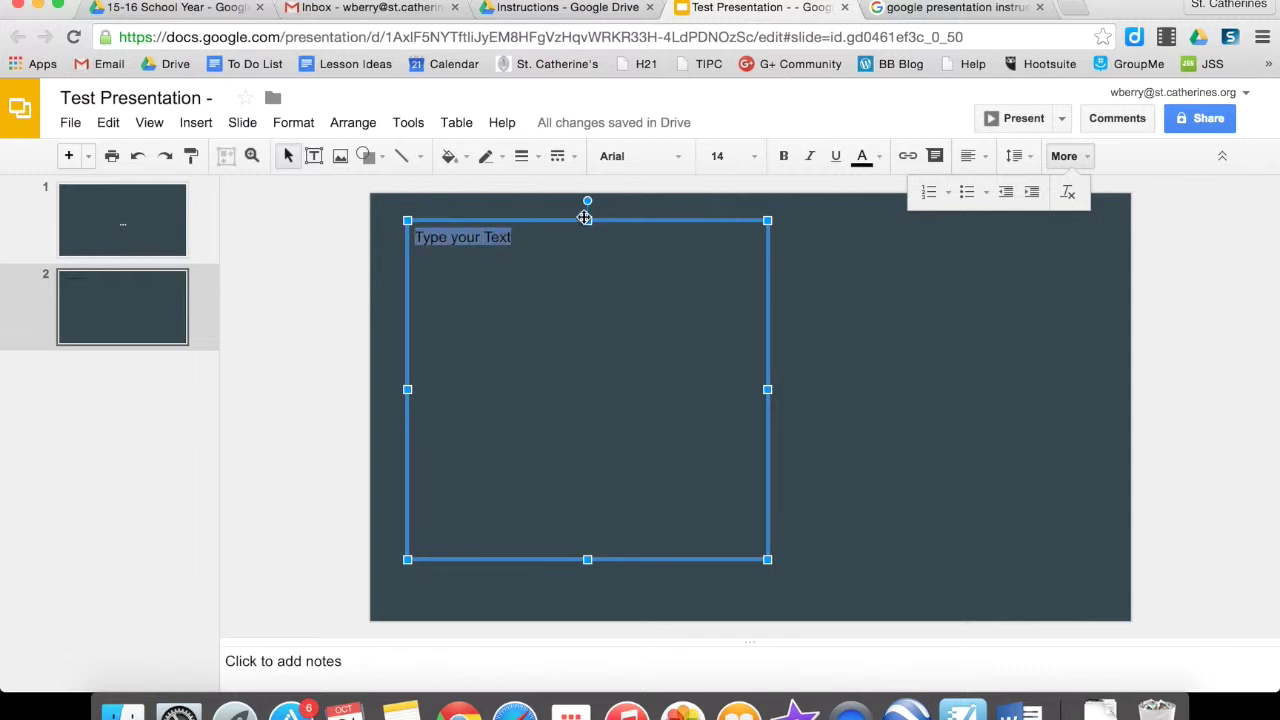
{"action": "left_click", "coordinate": [879, 158]}
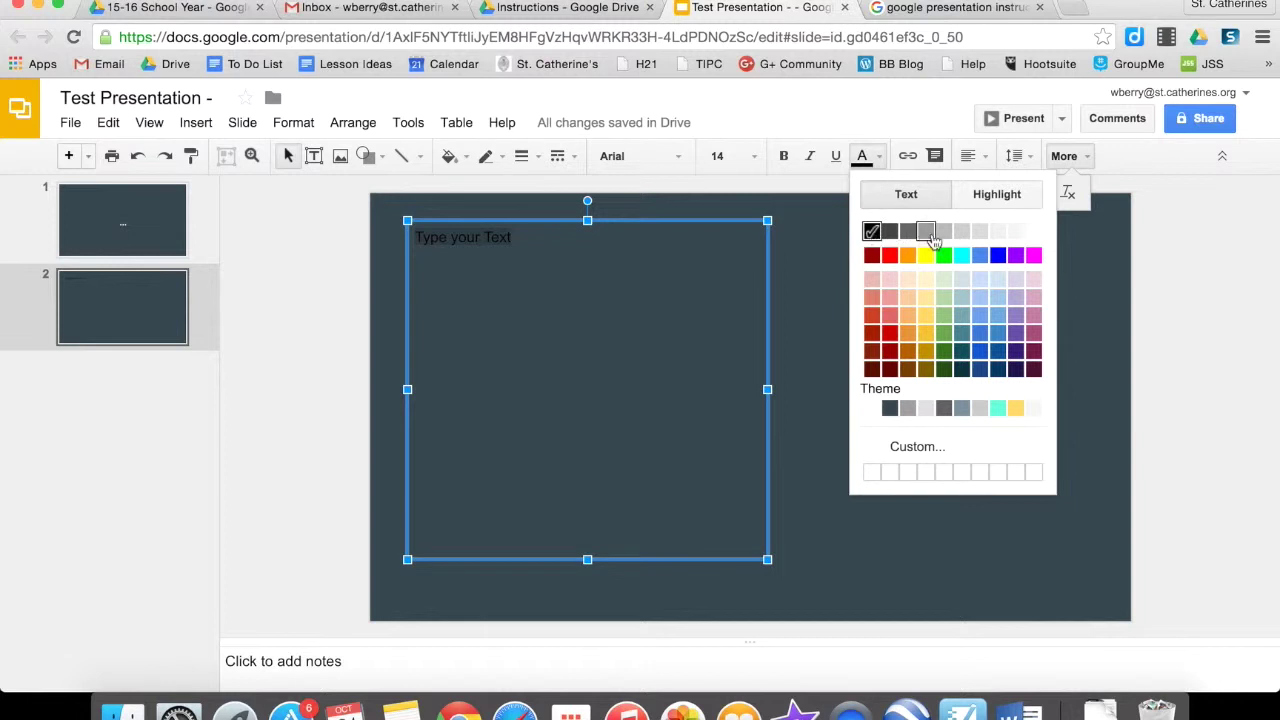
{"action": "left_click", "coordinate": [1033, 234]}
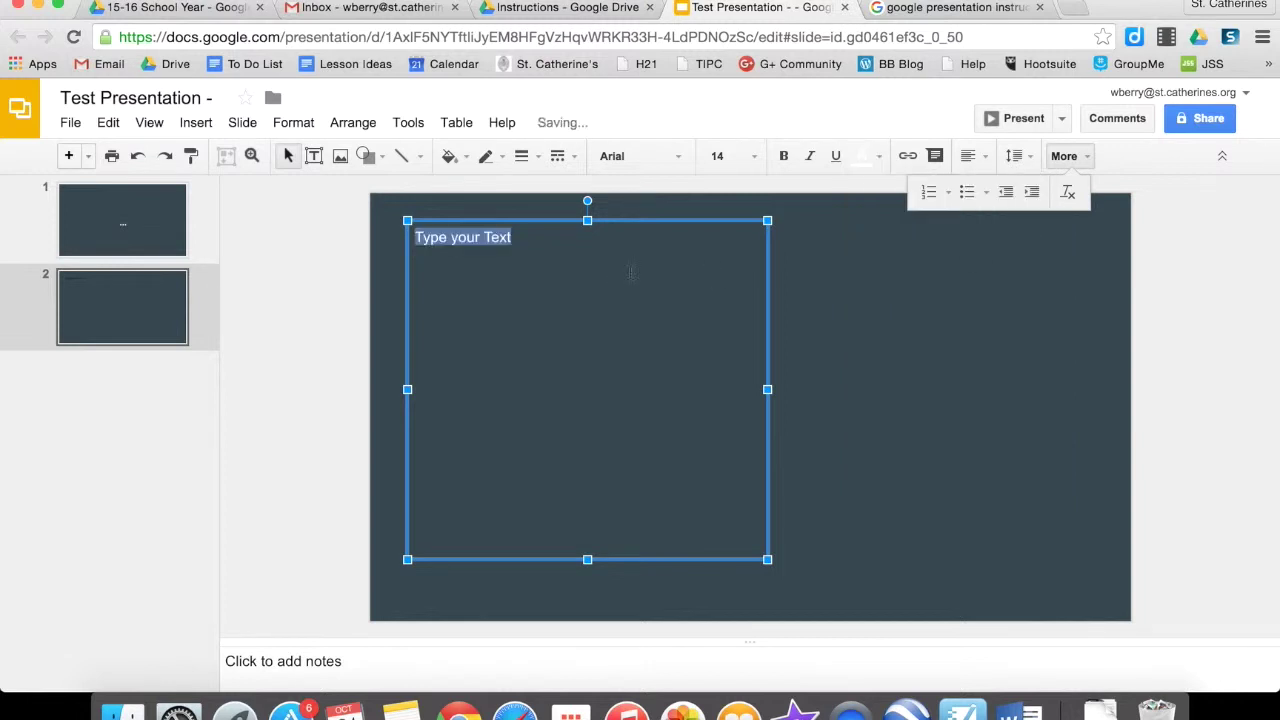
Format the whole "Type your Text" line as bold Cambria at size 30.
{"action": "left_click", "coordinate": [532, 232]}
{"action": "left_click_drag", "start_coordinate": [532, 232], "coordinate": [396, 246]}
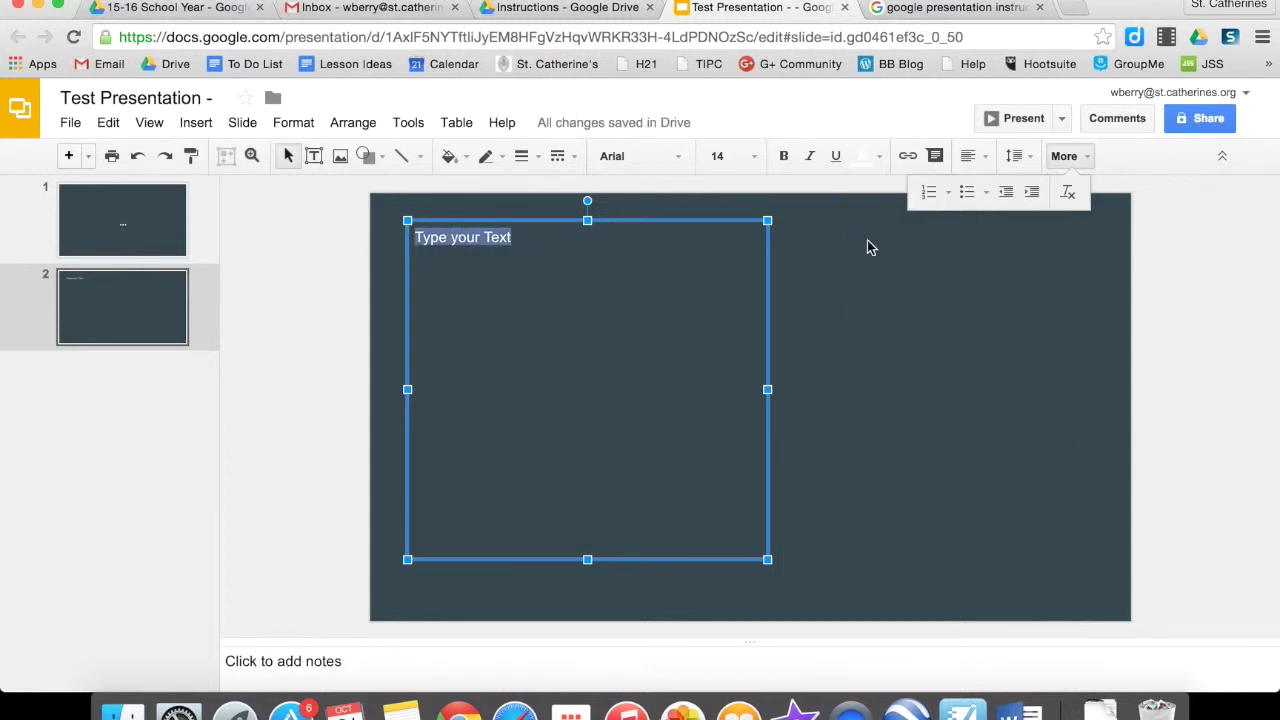
{"action": "left_click", "coordinate": [784, 156]}
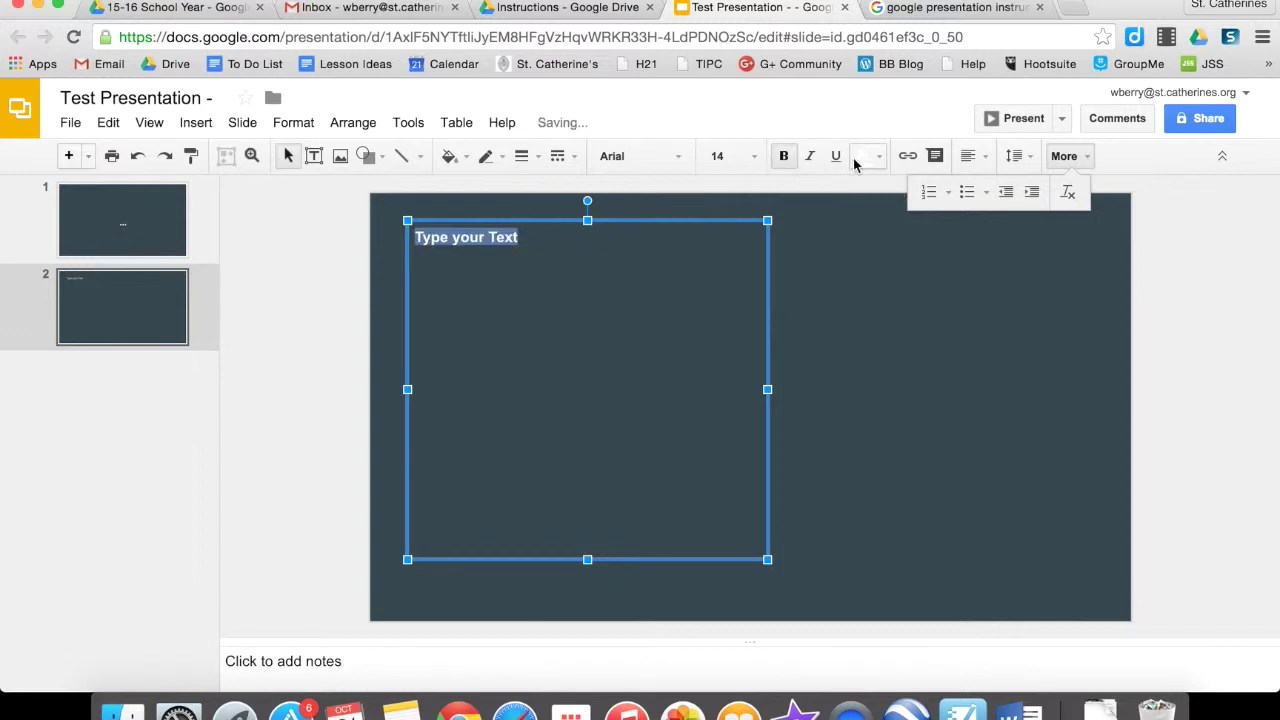
{"action": "left_click", "coordinate": [664, 156]}
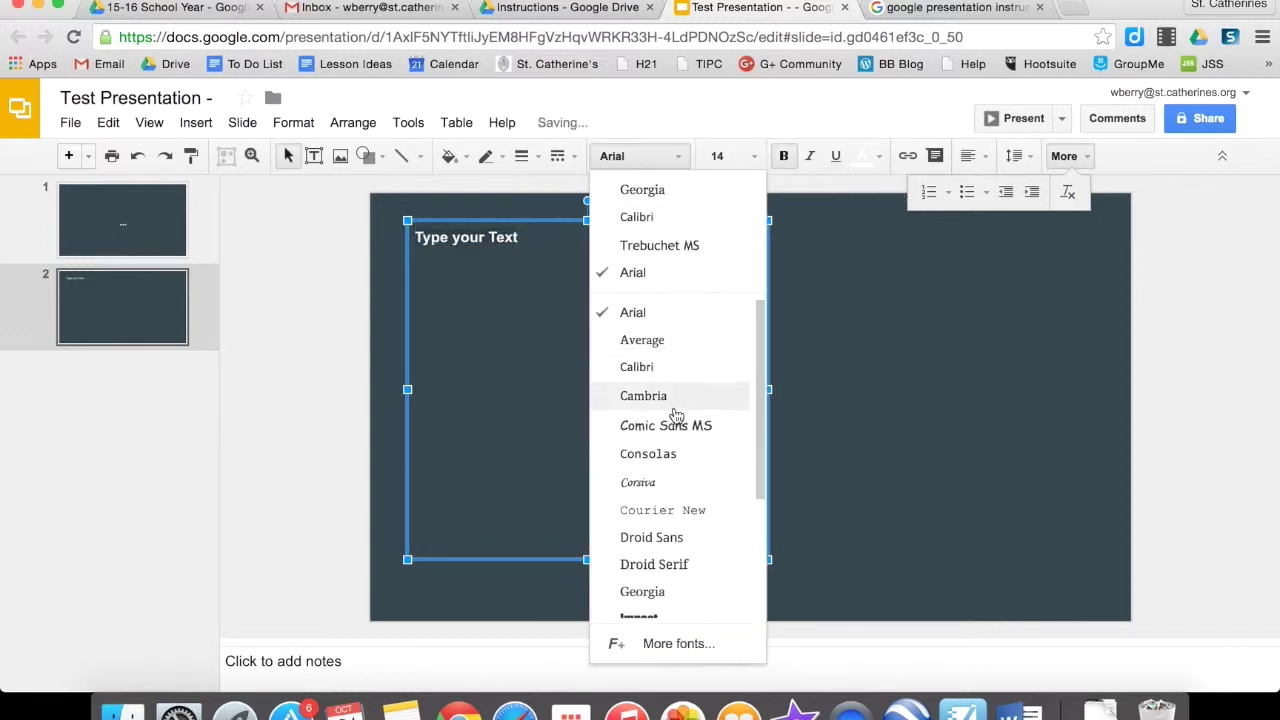
{"action": "left_click", "coordinate": [674, 396]}
{"action": "left_click", "coordinate": [752, 156]}
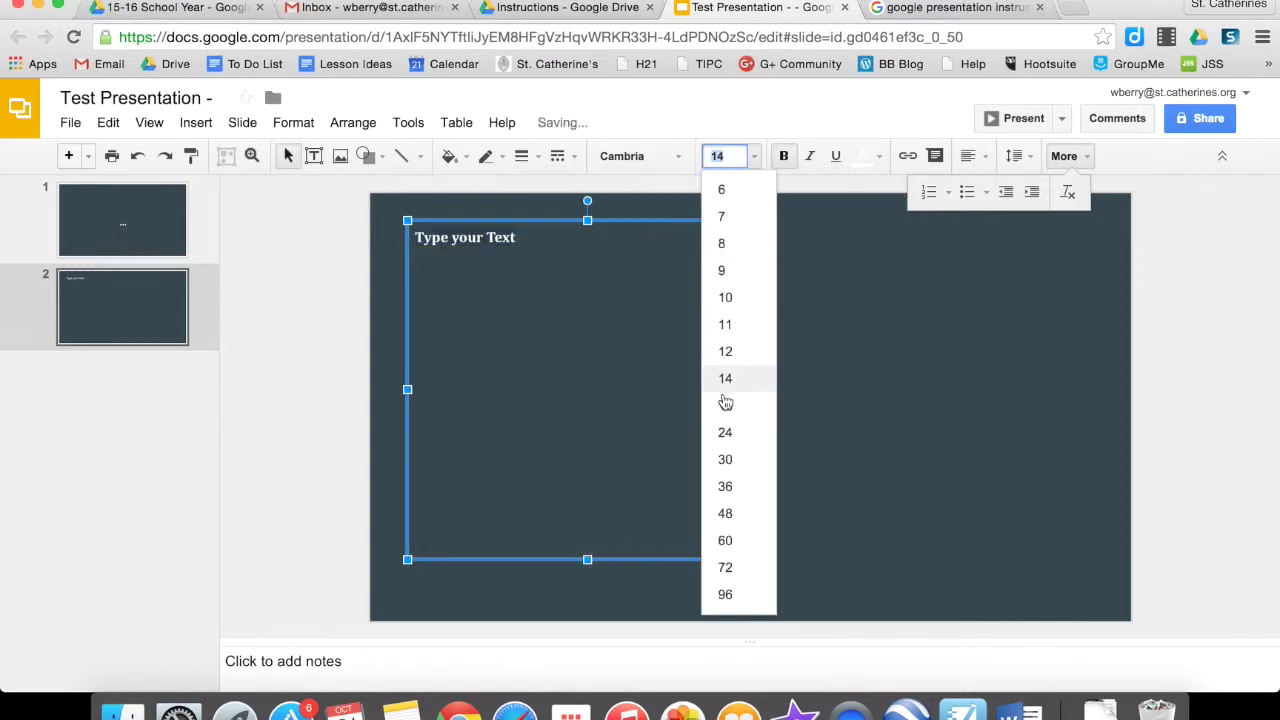
{"action": "left_click", "coordinate": [731, 460]}
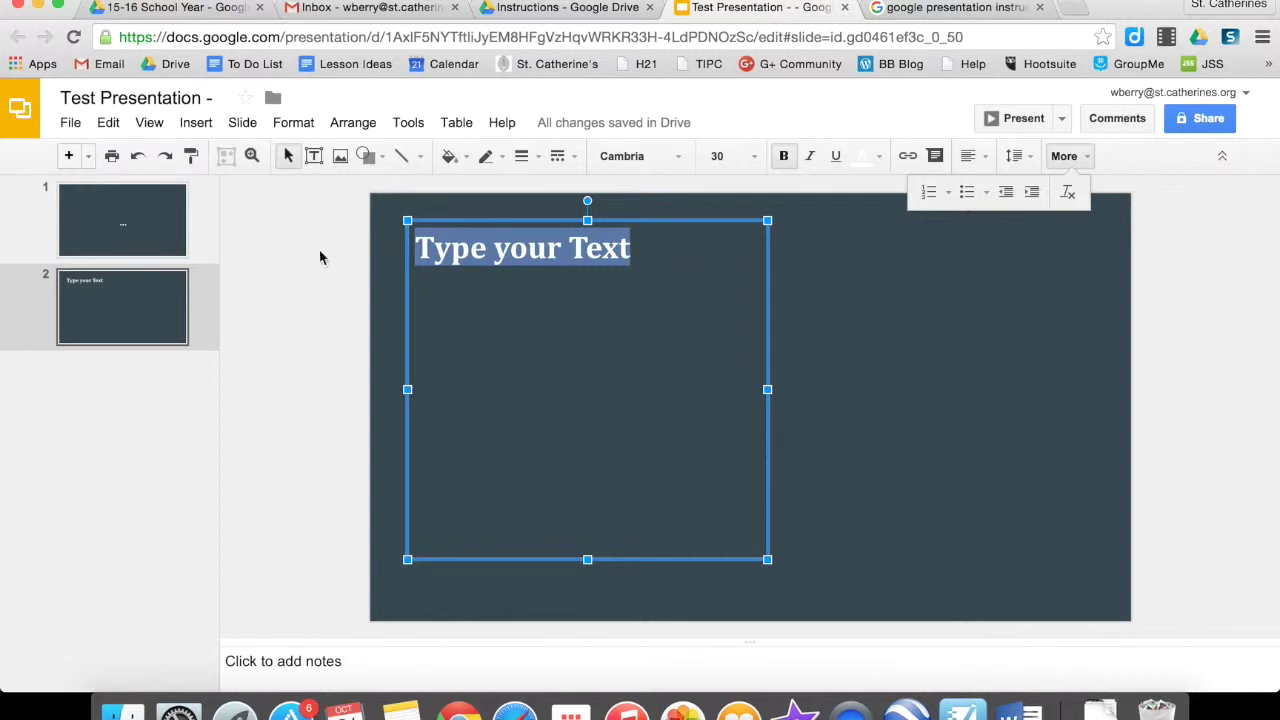
Turn the "Type your Text" line into a bulleted list item and deselect the text box.
{"action": "left_click", "coordinate": [417, 251]}
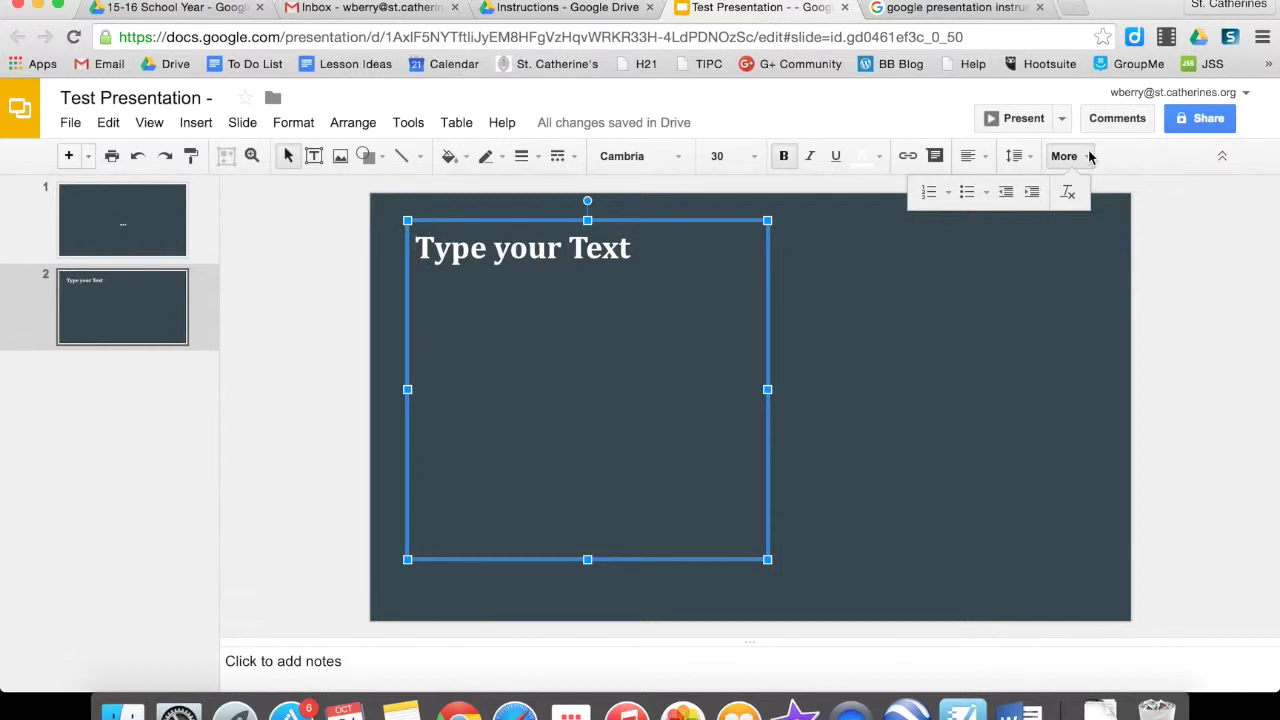
{"action": "left_click", "coordinate": [966, 191]}
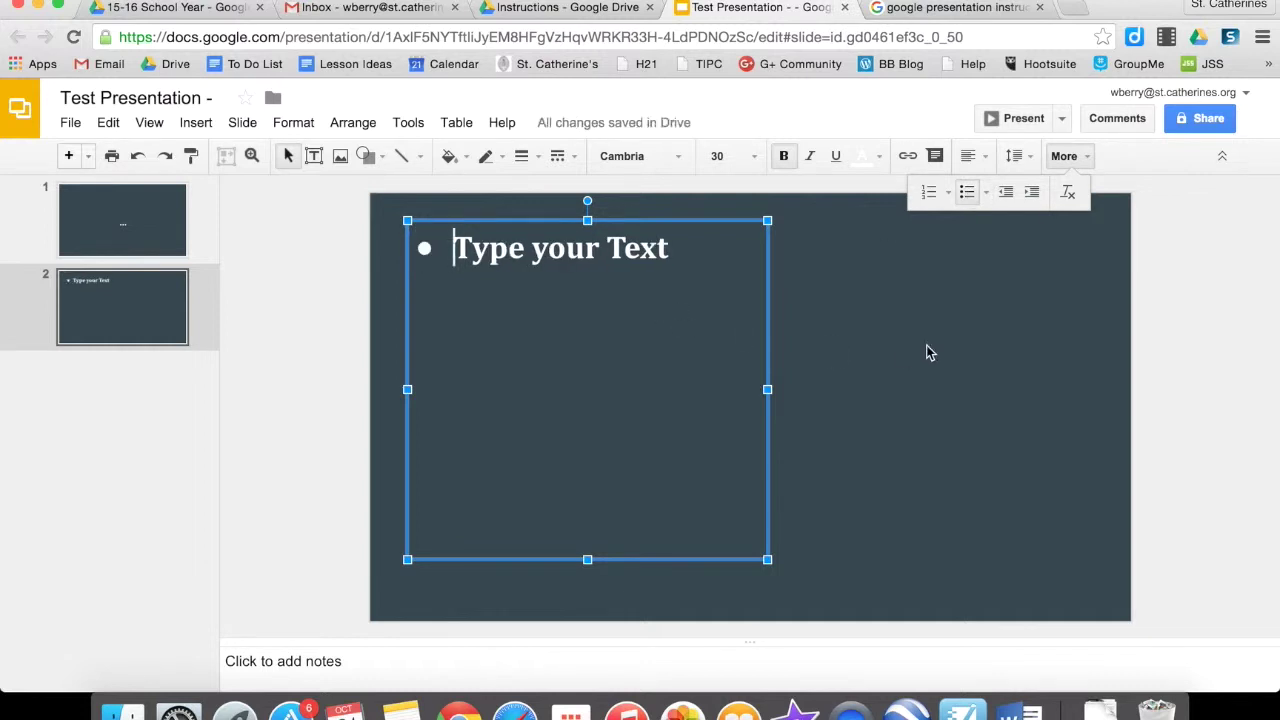
{"action": "left_click", "coordinate": [860, 350]}
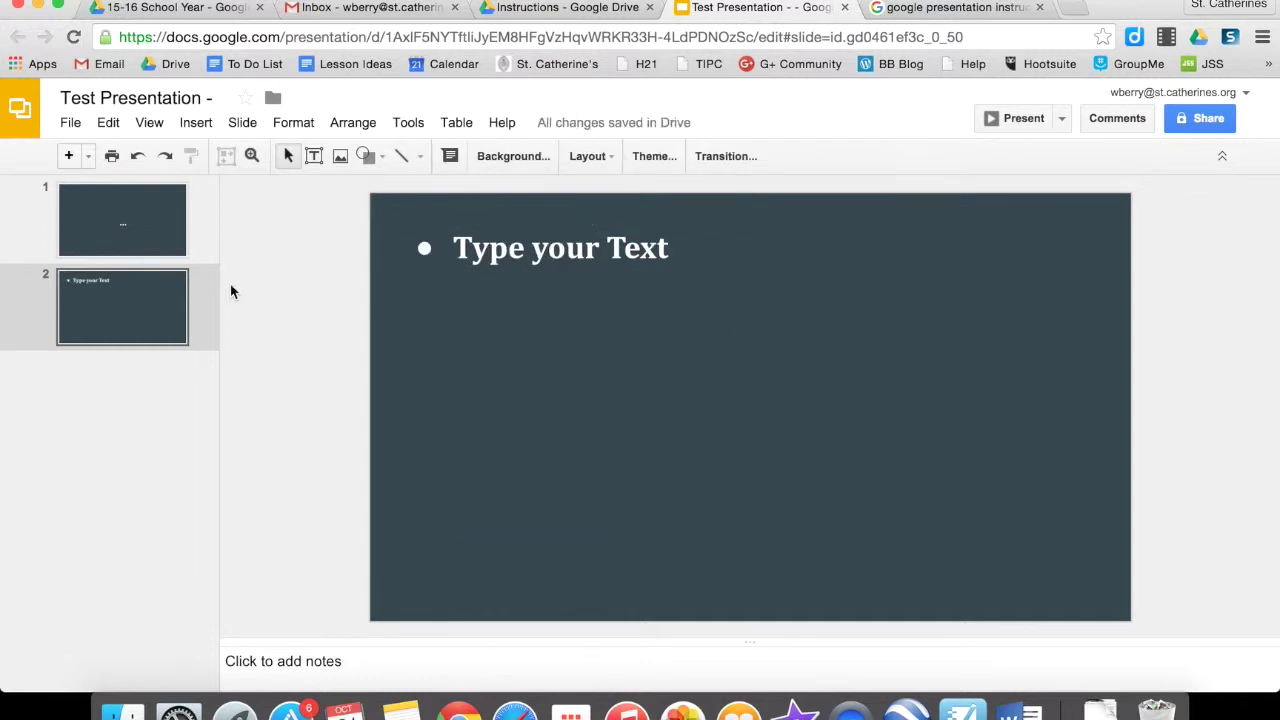
Add a new title-and-text slide after slide 2 and enter "Works Cited" as its title.
{"action": "left_click", "coordinate": [171, 314]}
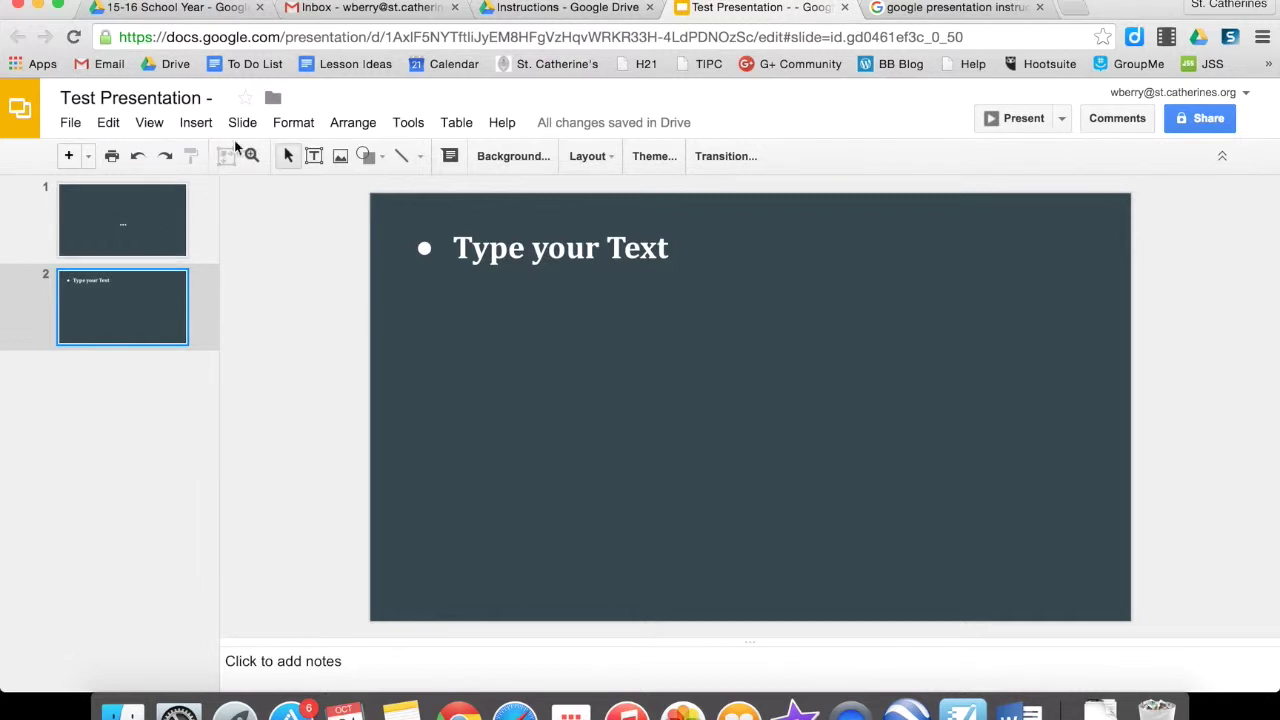
{"action": "left_click", "coordinate": [70, 156]}
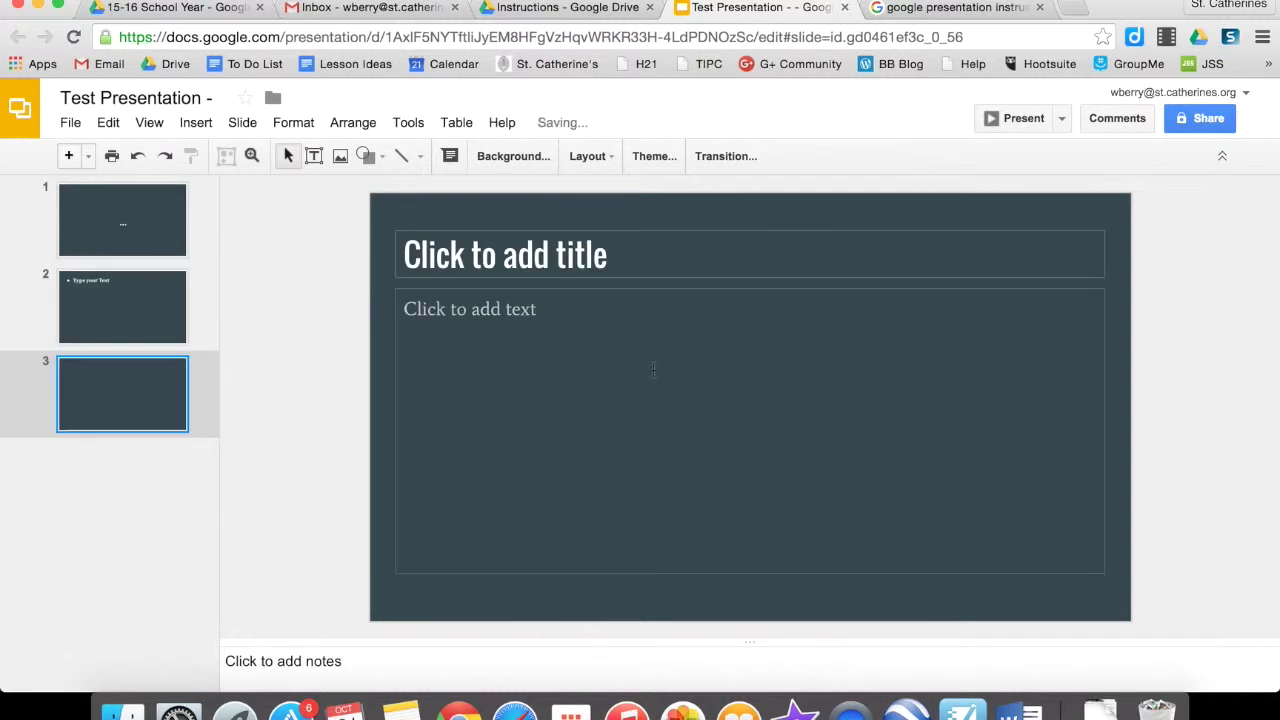
{"action": "left_click", "coordinate": [661, 259]}
{"action": "type", "text": "Works"}
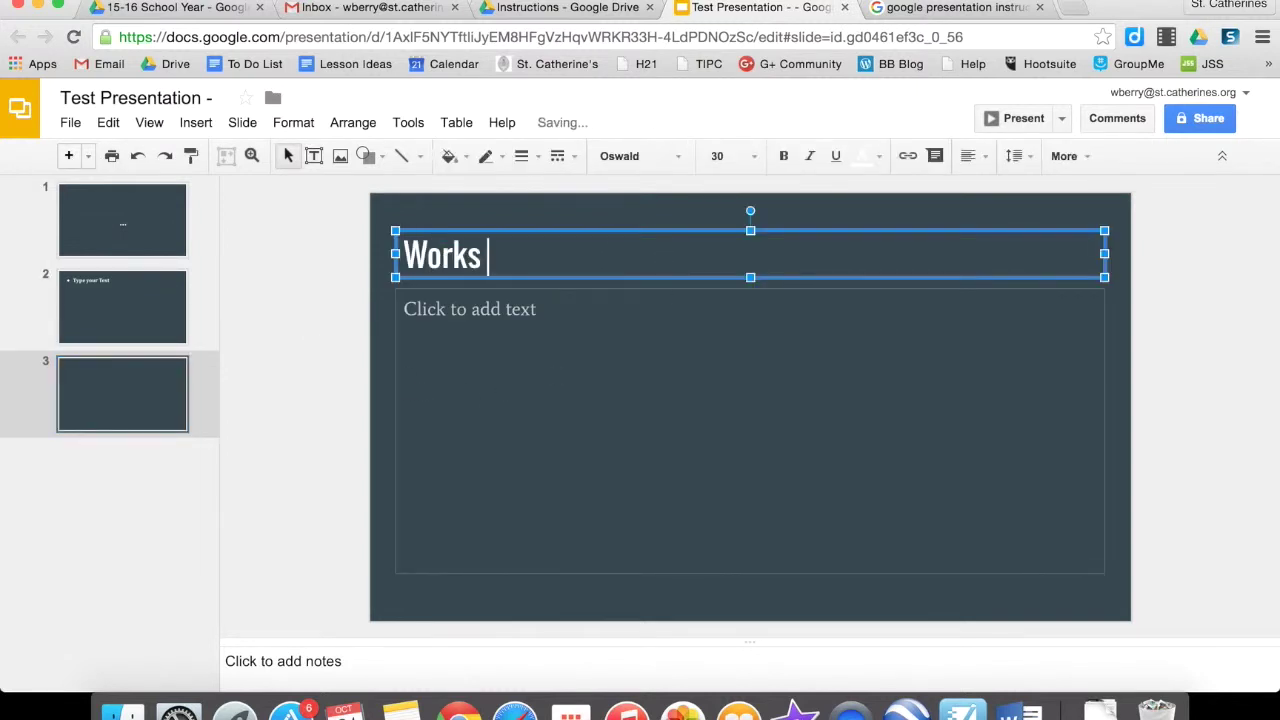
{"action": "type", "text": "Cited"}
{"action": "left_click", "coordinate": [637, 336]}
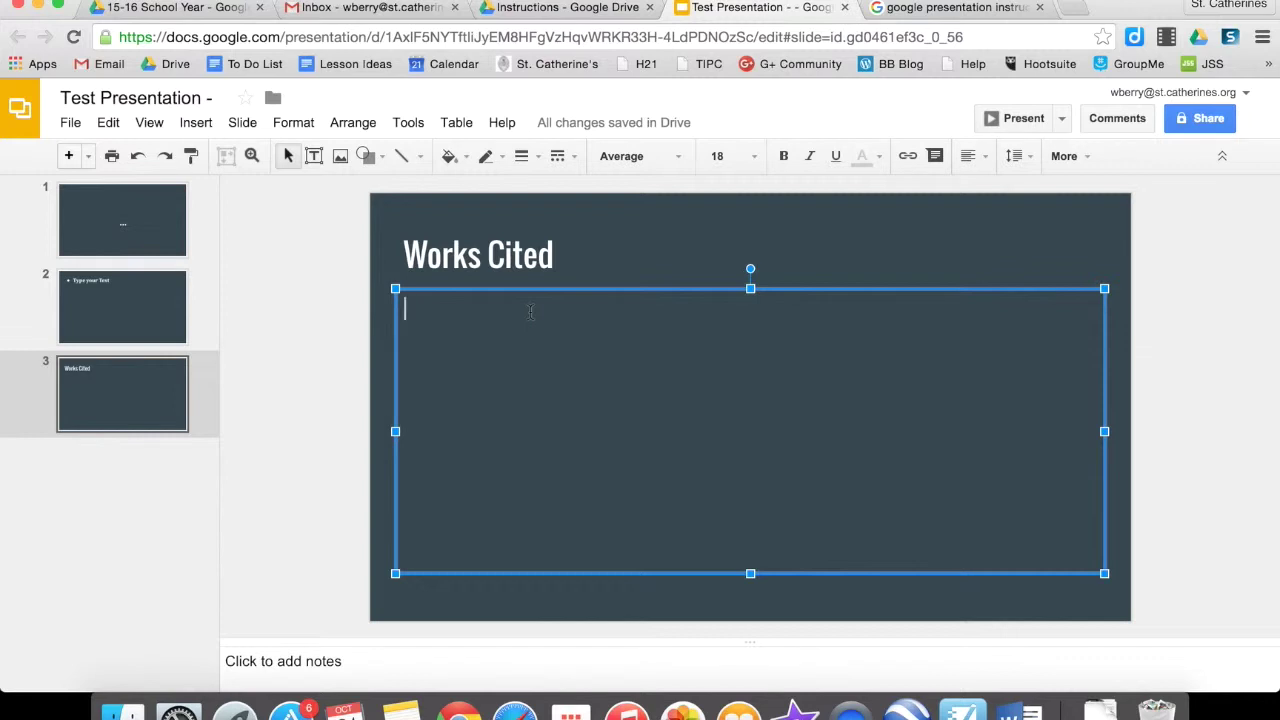
Switch to the open Google search page, search for "google images" and open the Google Images site.
{"action": "left_click", "coordinate": [980, 9]}
{"action": "left_click", "coordinate": [740, 37]}
{"action": "type", "text": "google images"}
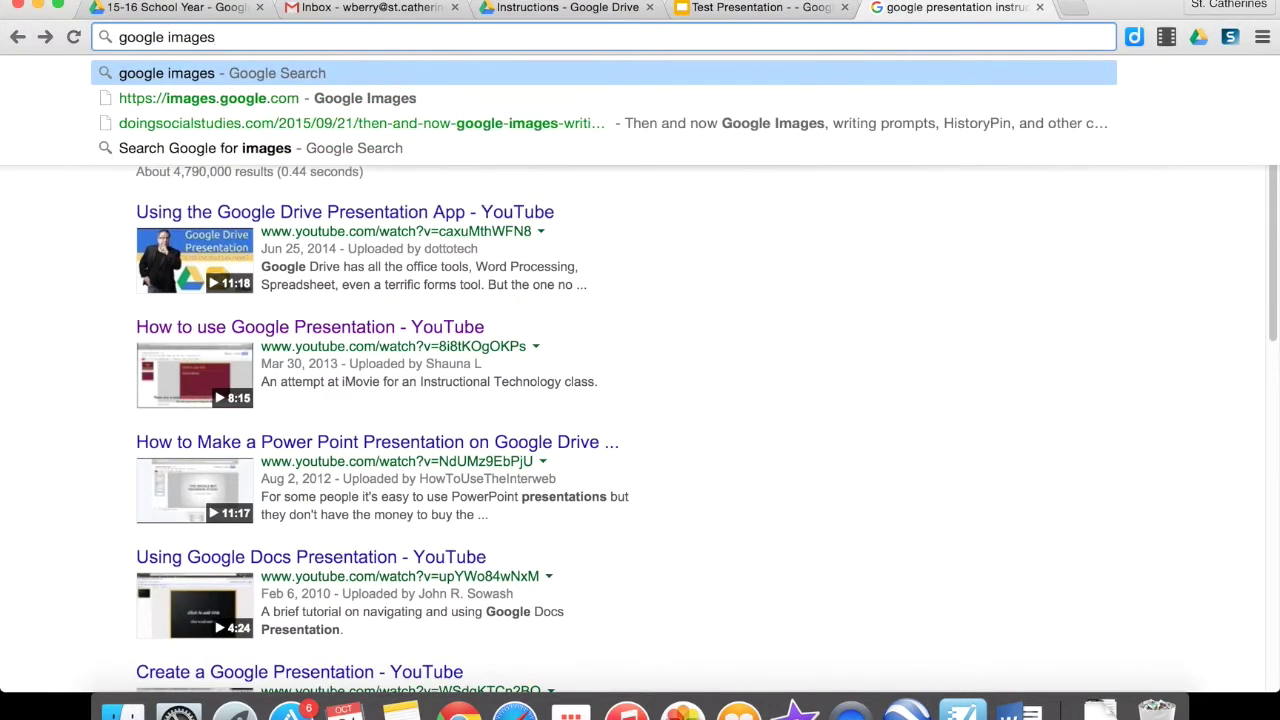
{"action": "key", "text": "Return"}
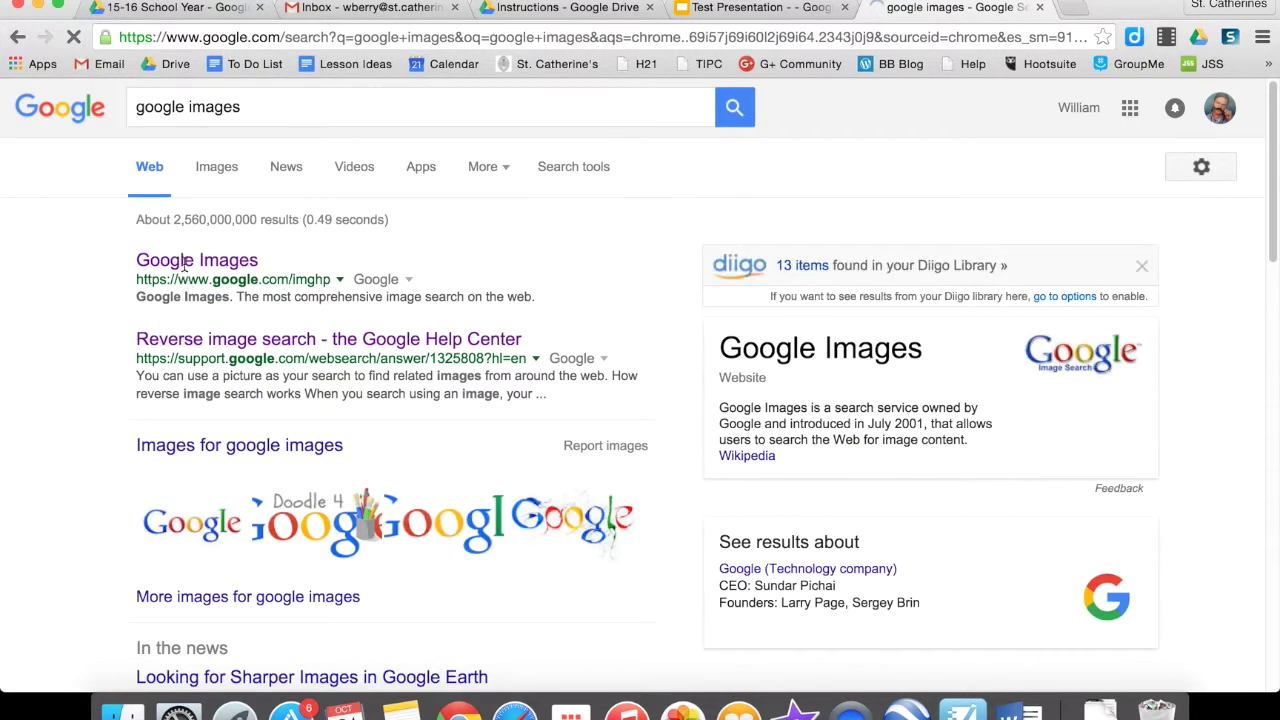
{"action": "left_click", "coordinate": [179, 262]}
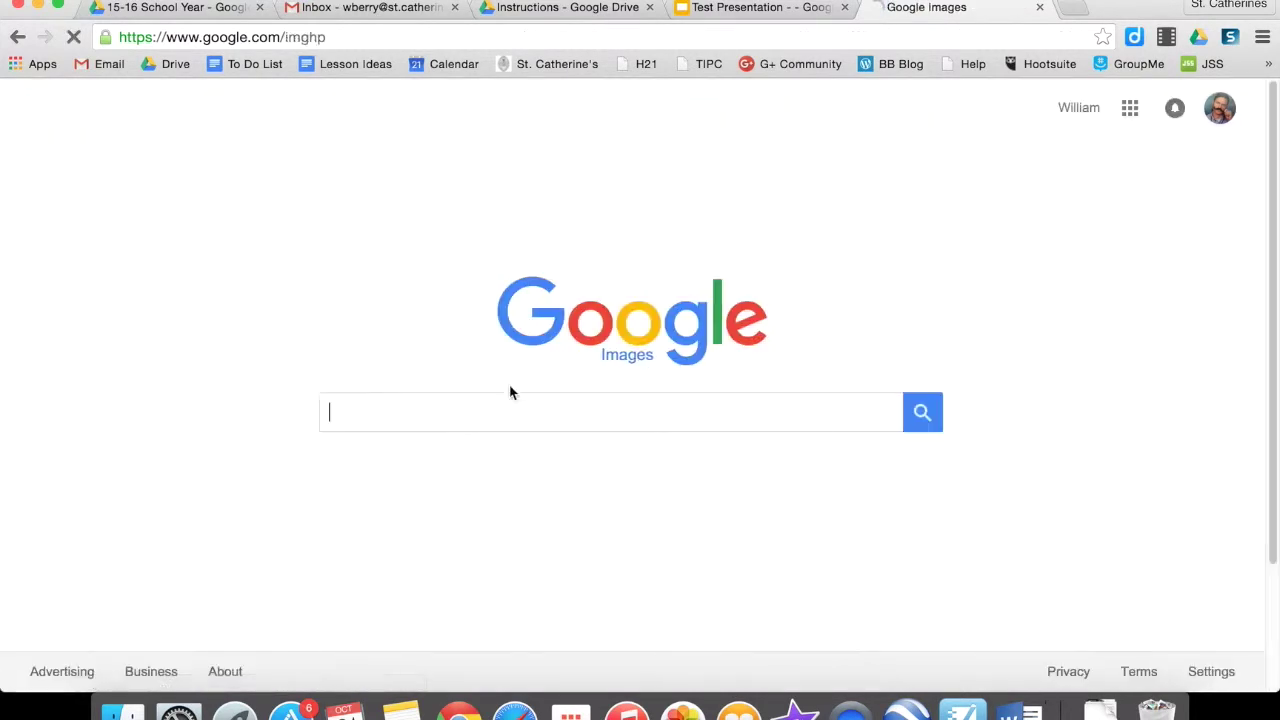
Search Google Images for "halloween pumpkin" and look over the first rows of pictures.
{"action": "type", "text": "hallow"}
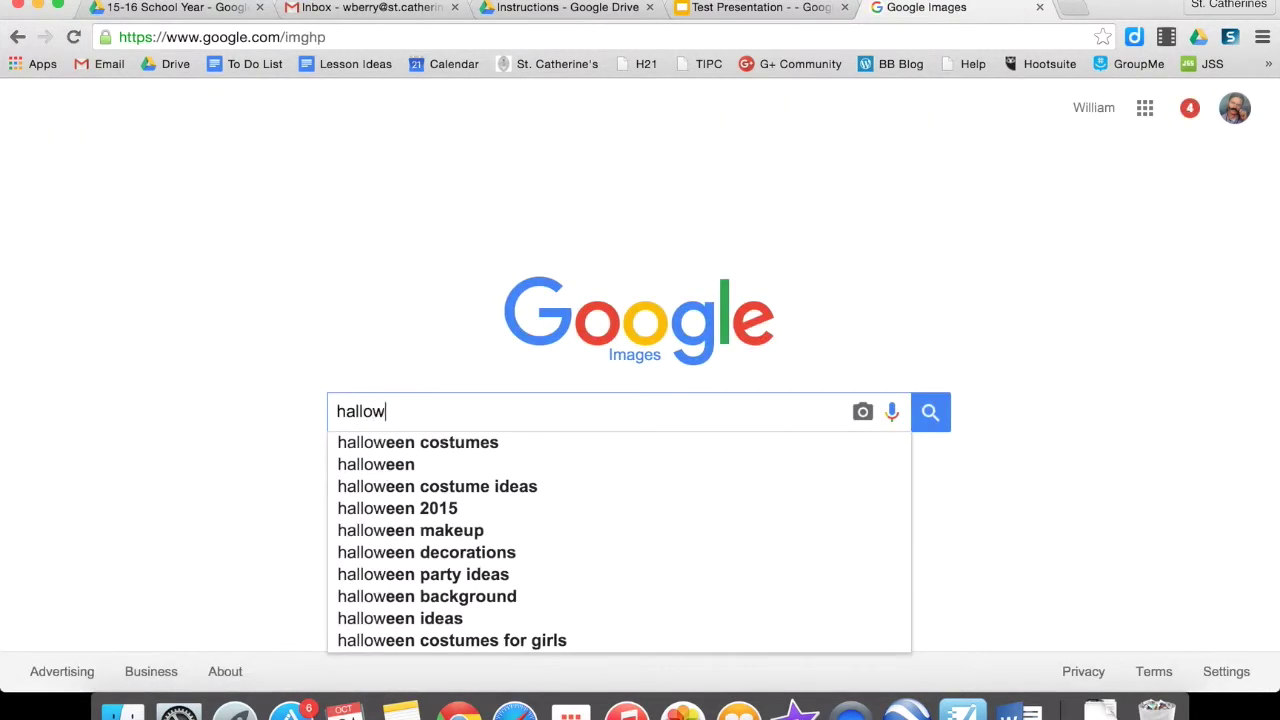
{"action": "type", "text": "een "}
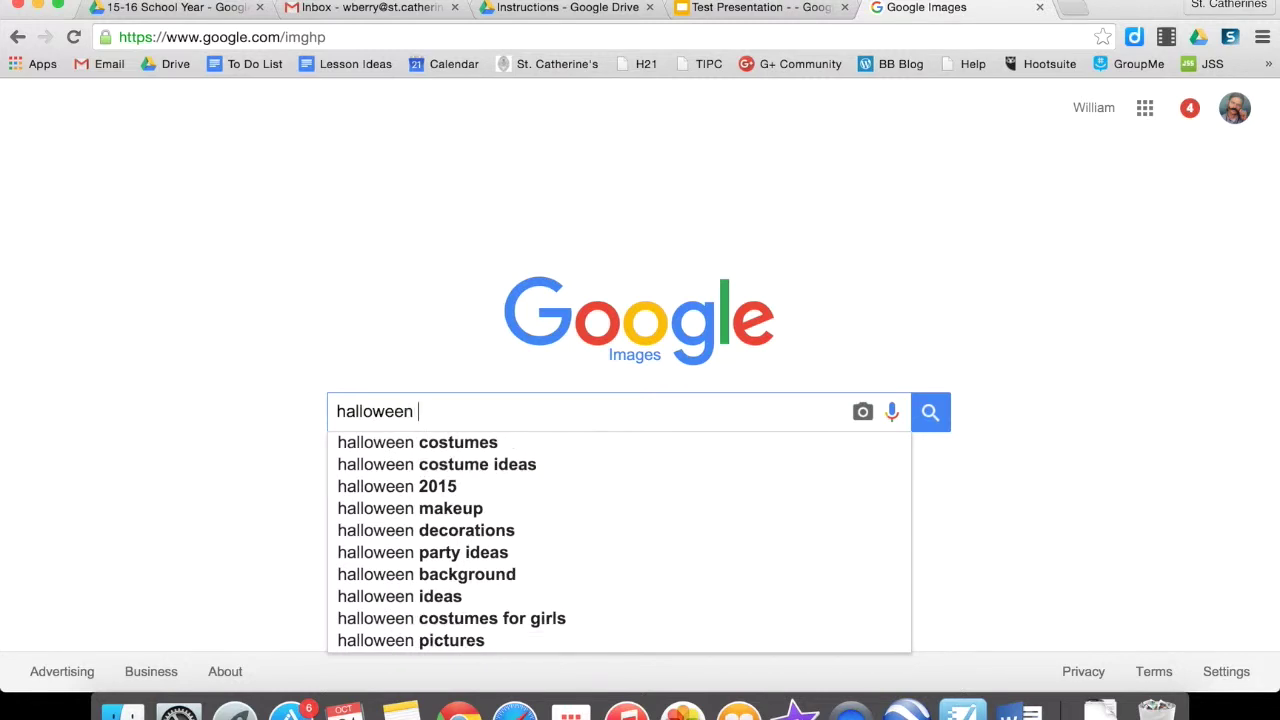
{"action": "type", "text": "pumpkin"}
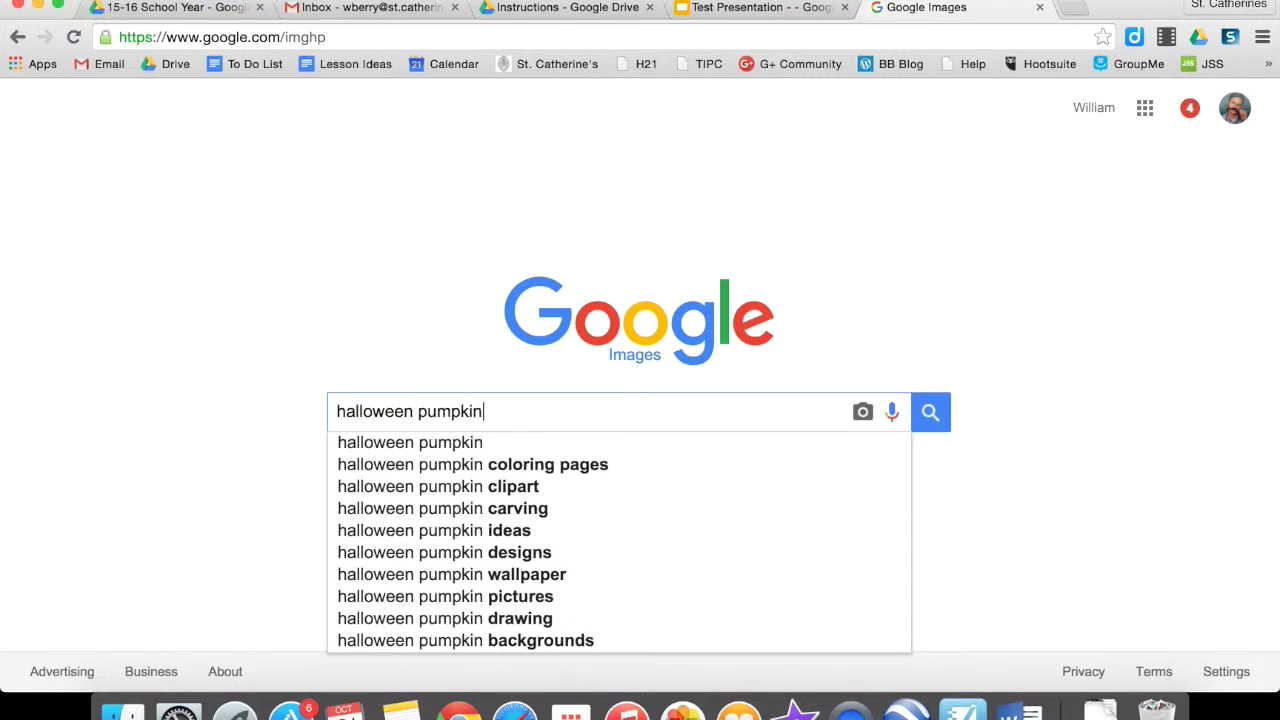
{"action": "key", "text": "Return"}
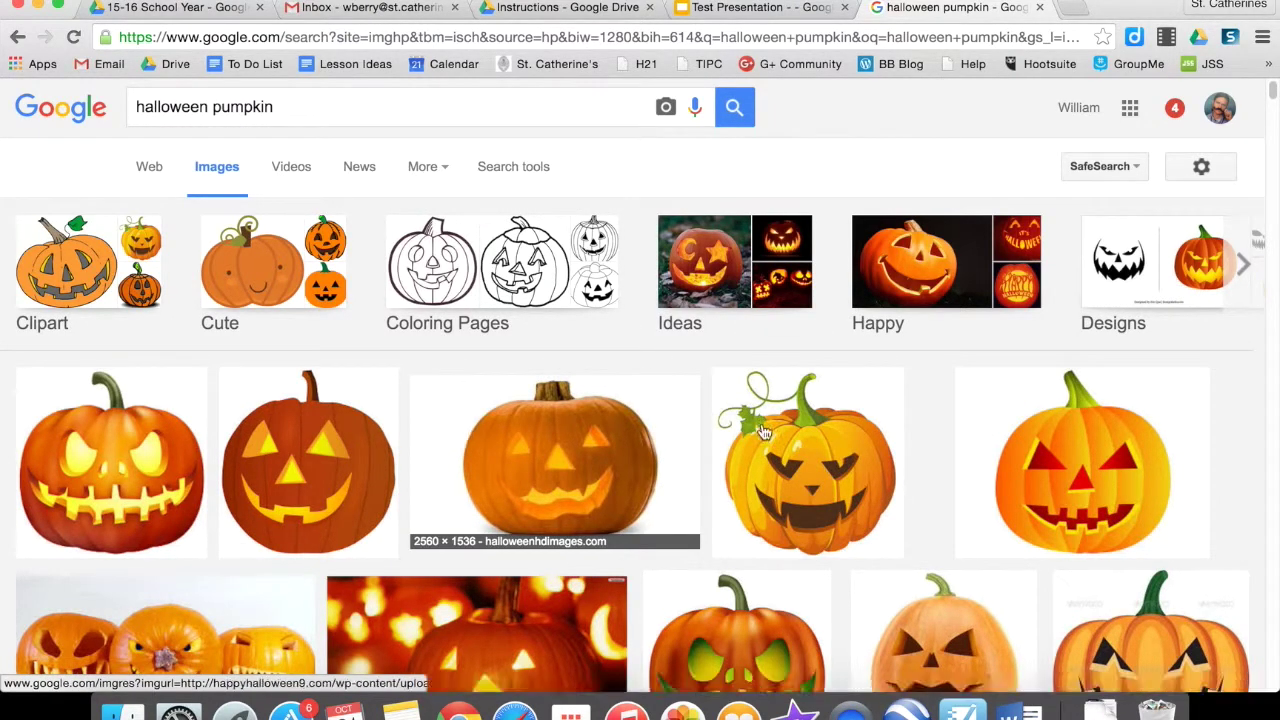
{"action": "scroll", "coordinate": [596, 447], "scroll_direction": "down", "scroll_amount": 3}
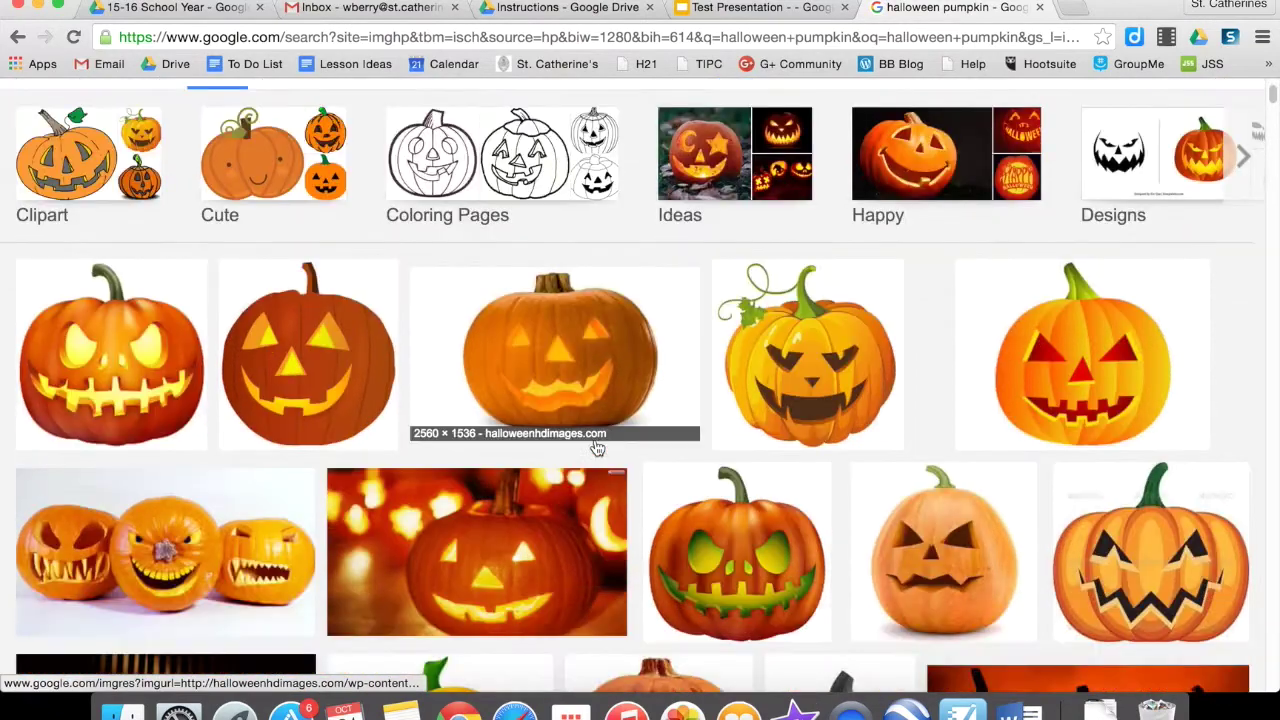
{"action": "scroll", "coordinate": [596, 447], "scroll_direction": "up", "scroll_amount": 2}
{"action": "scroll", "coordinate": [596, 447], "scroll_direction": "up", "scroll_amount": 1}
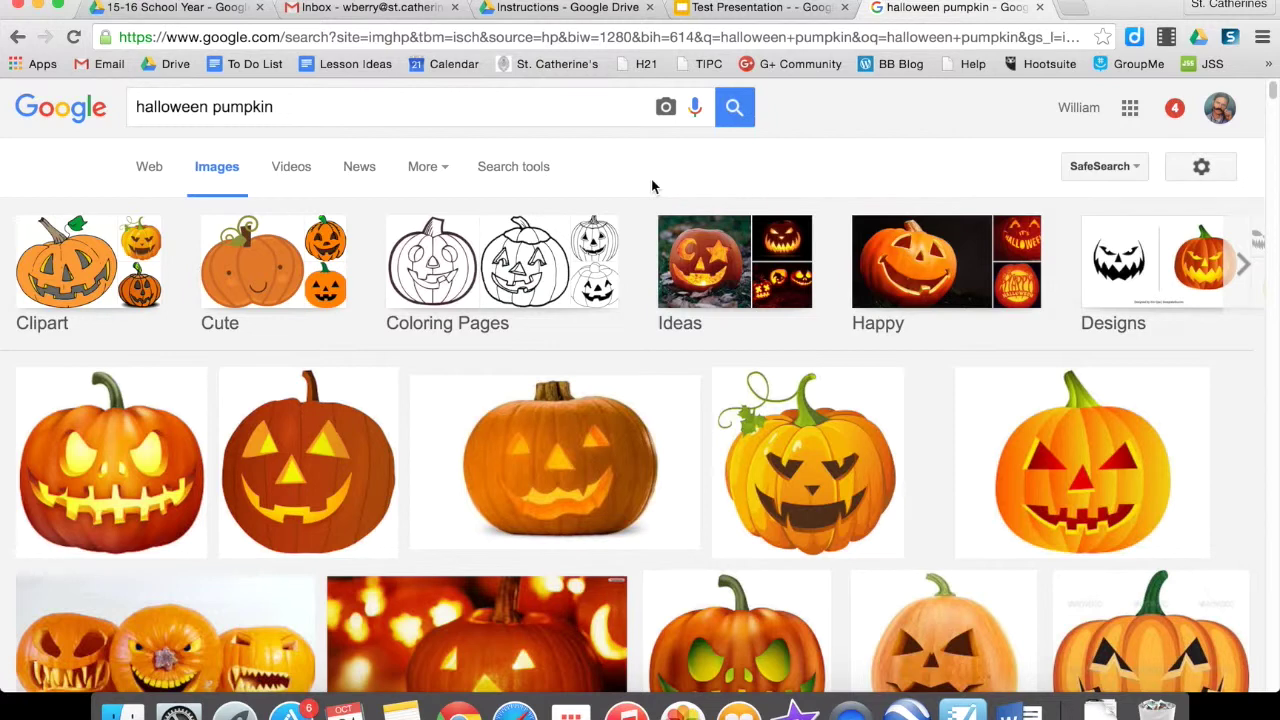
Filter the pumpkin image results by usage rights to "Labeled for reuse" and check the licence option.
{"action": "left_click", "coordinate": [498, 168]}
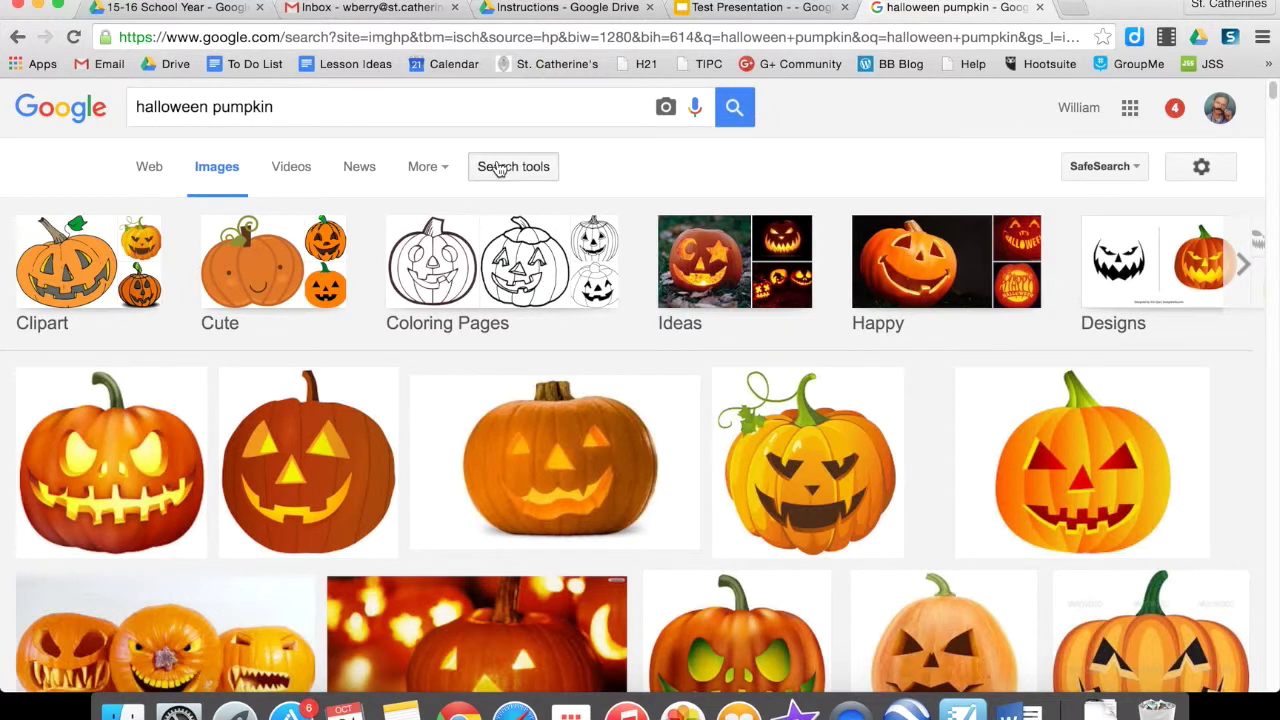
{"action": "left_click", "coordinate": [486, 220]}
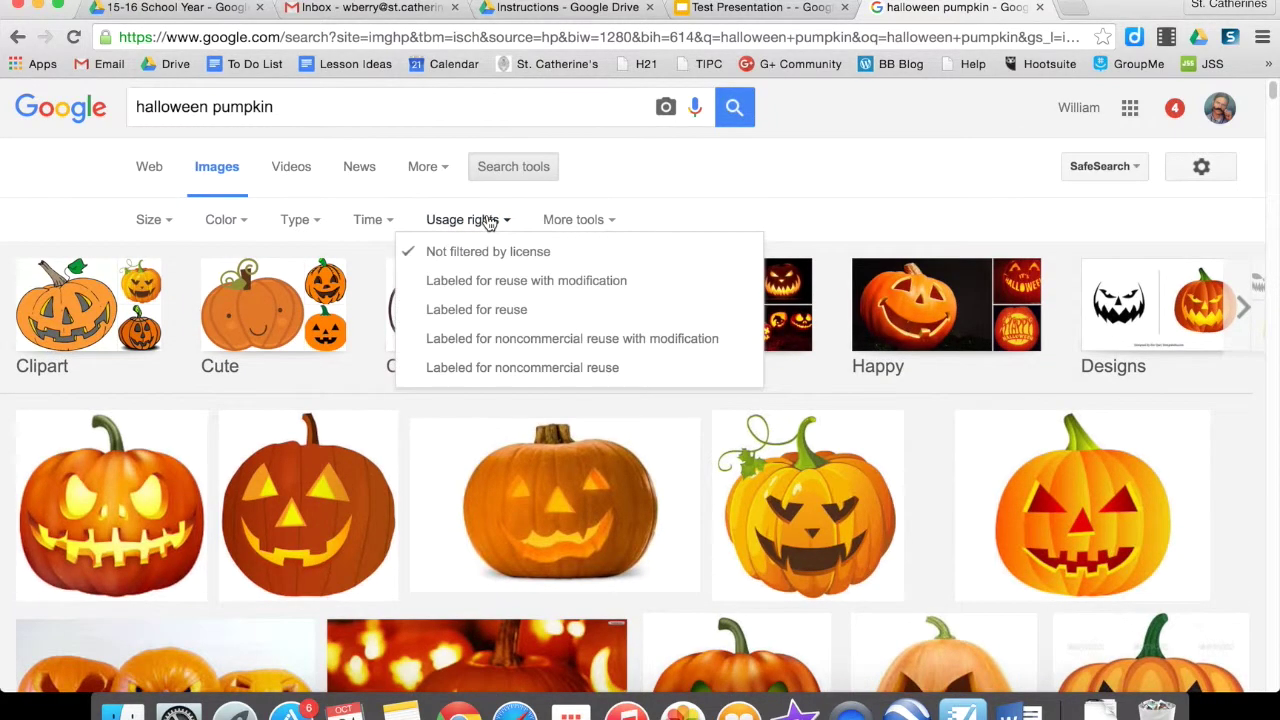
{"action": "left_click", "coordinate": [497, 311]}
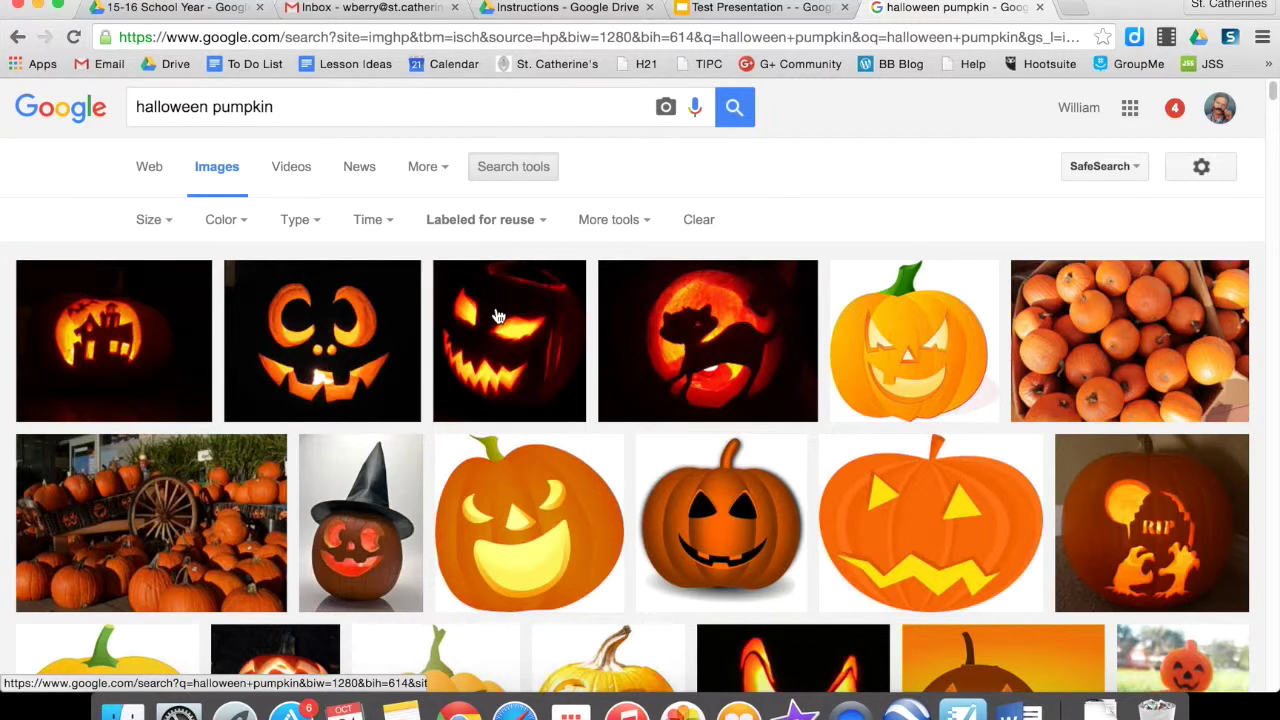
{"action": "left_click", "coordinate": [523, 222]}
{"action": "left_click", "coordinate": [526, 176]}
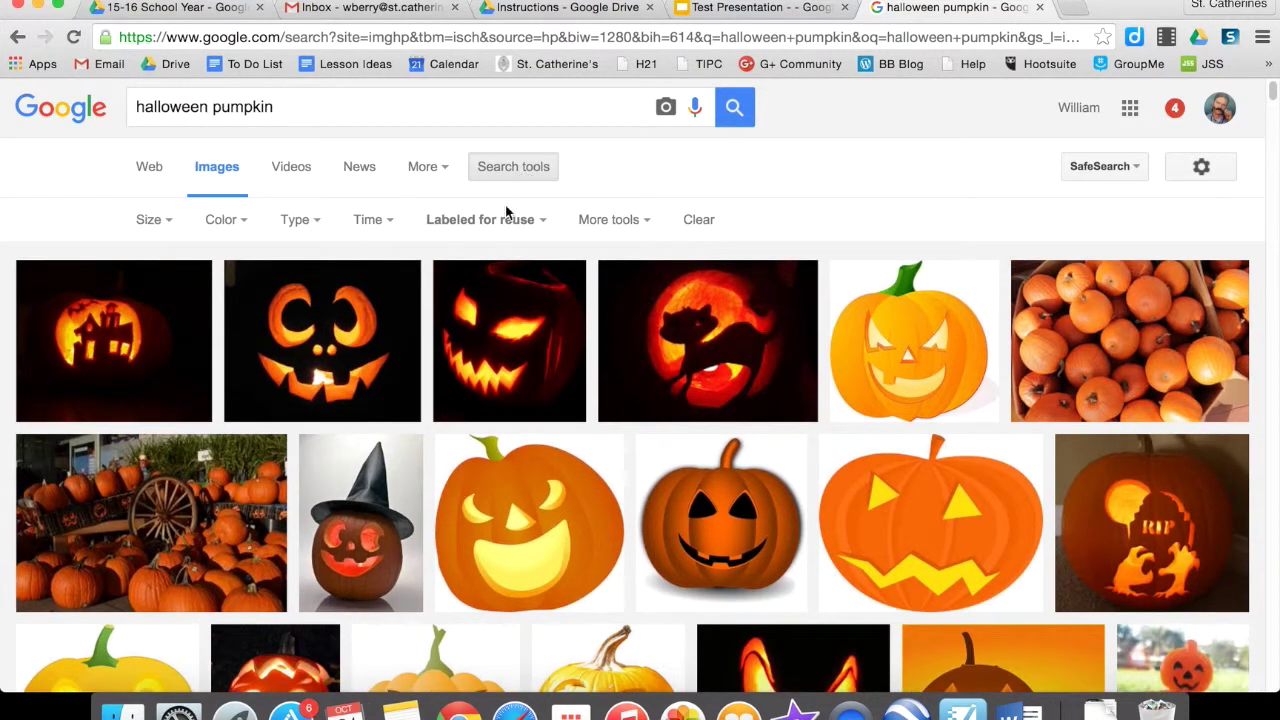
{"action": "left_click", "coordinate": [506, 222]}
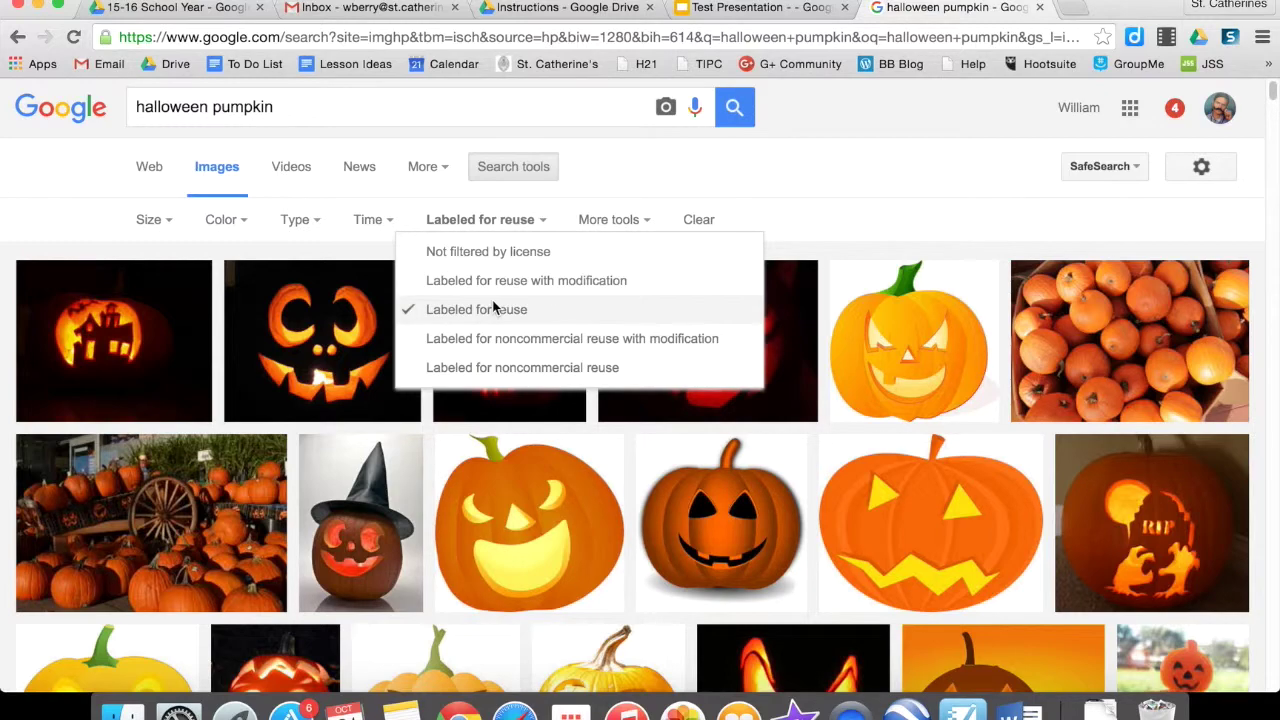
Open the full-size Wikimedia picture of pumpkins around a wagon wheel and copy its web address.
{"action": "left_click", "coordinate": [505, 475]}
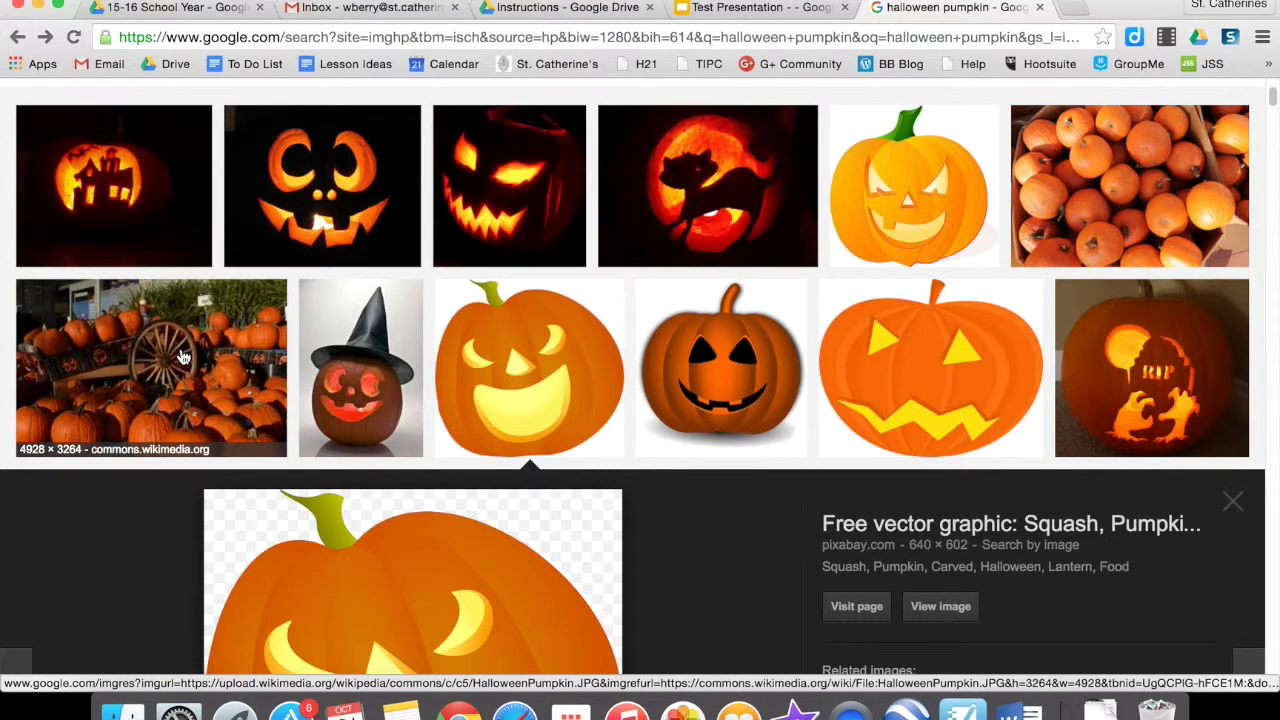
{"action": "left_click", "coordinate": [183, 357]}
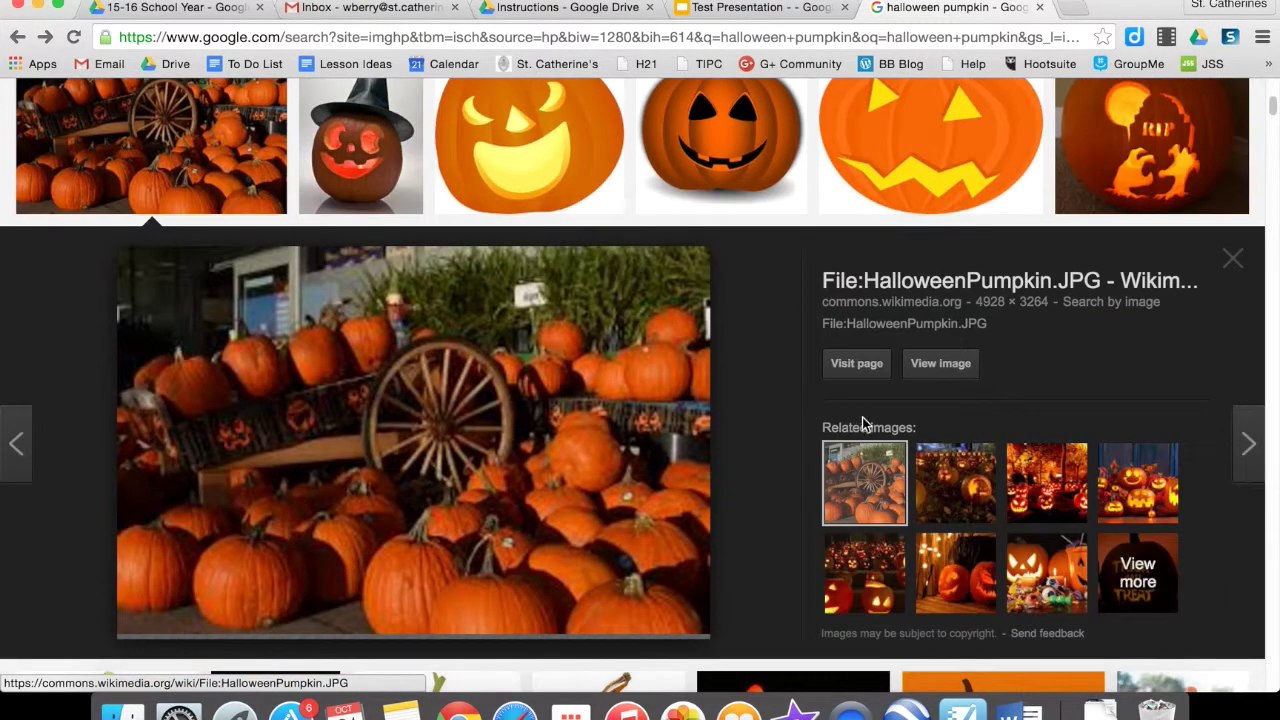
{"action": "left_click", "coordinate": [930, 374]}
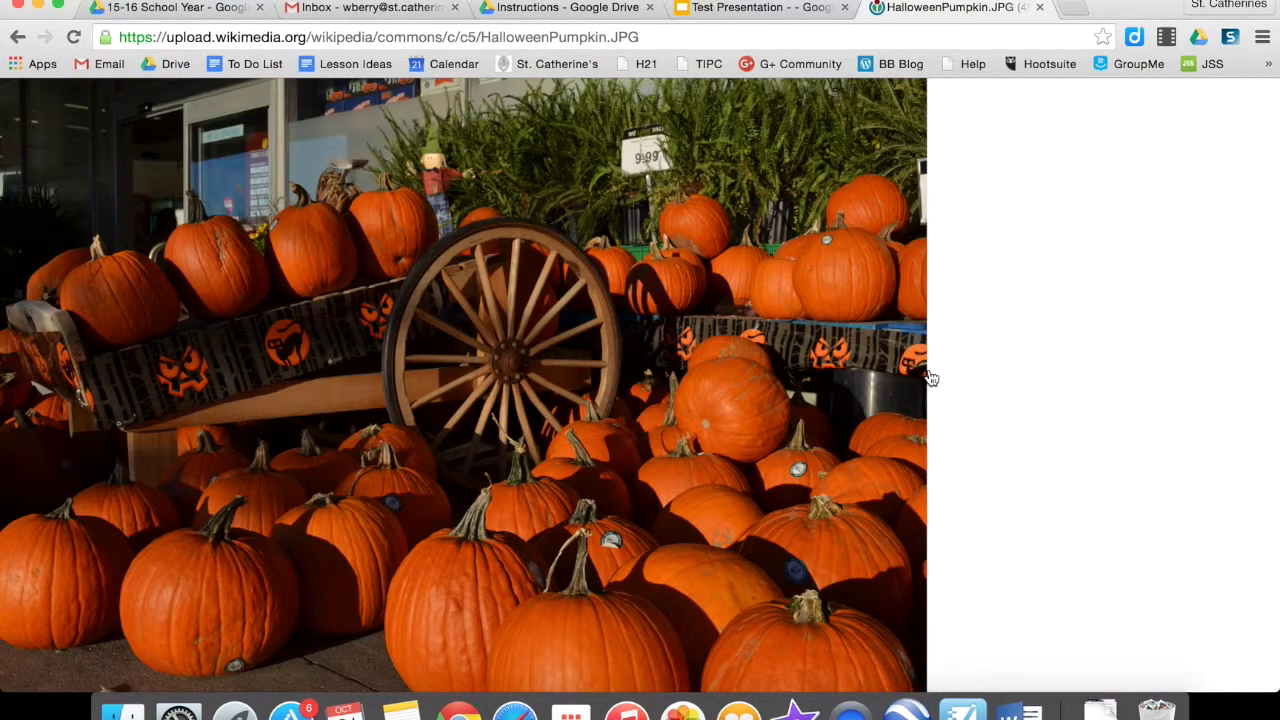
{"action": "left_click", "coordinate": [741, 36]}
{"action": "key", "text": "super+c"}
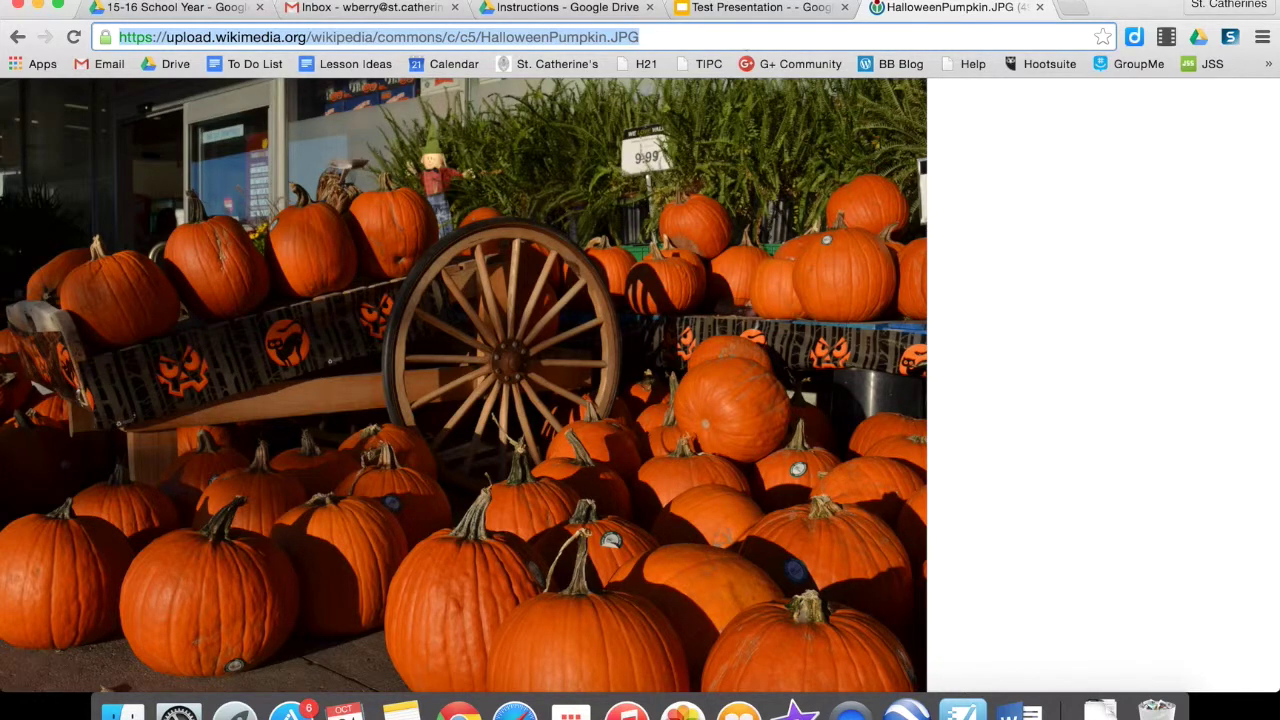
Return to the presentation and paste the copied picture address as a bulleted item in the Works Cited text box.
{"action": "left_click", "coordinate": [755, 10]}
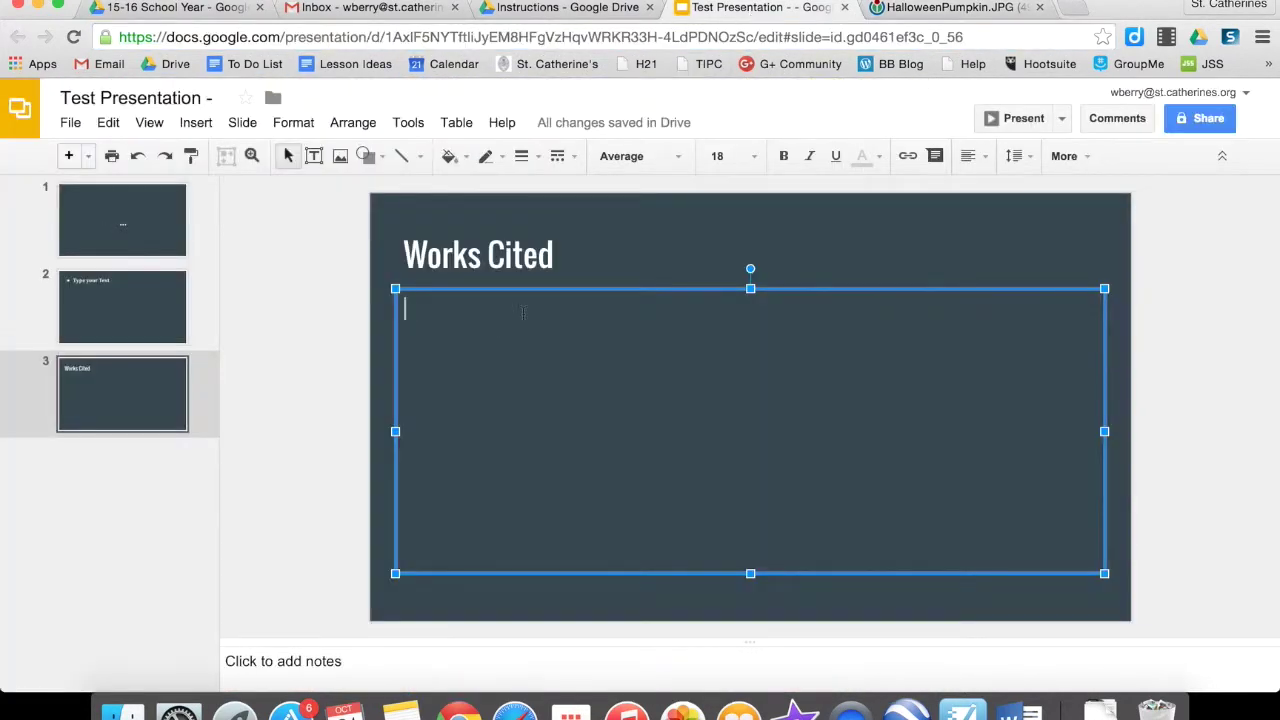
{"action": "left_click", "coordinate": [1027, 158]}
{"action": "left_click", "coordinate": [1064, 156]}
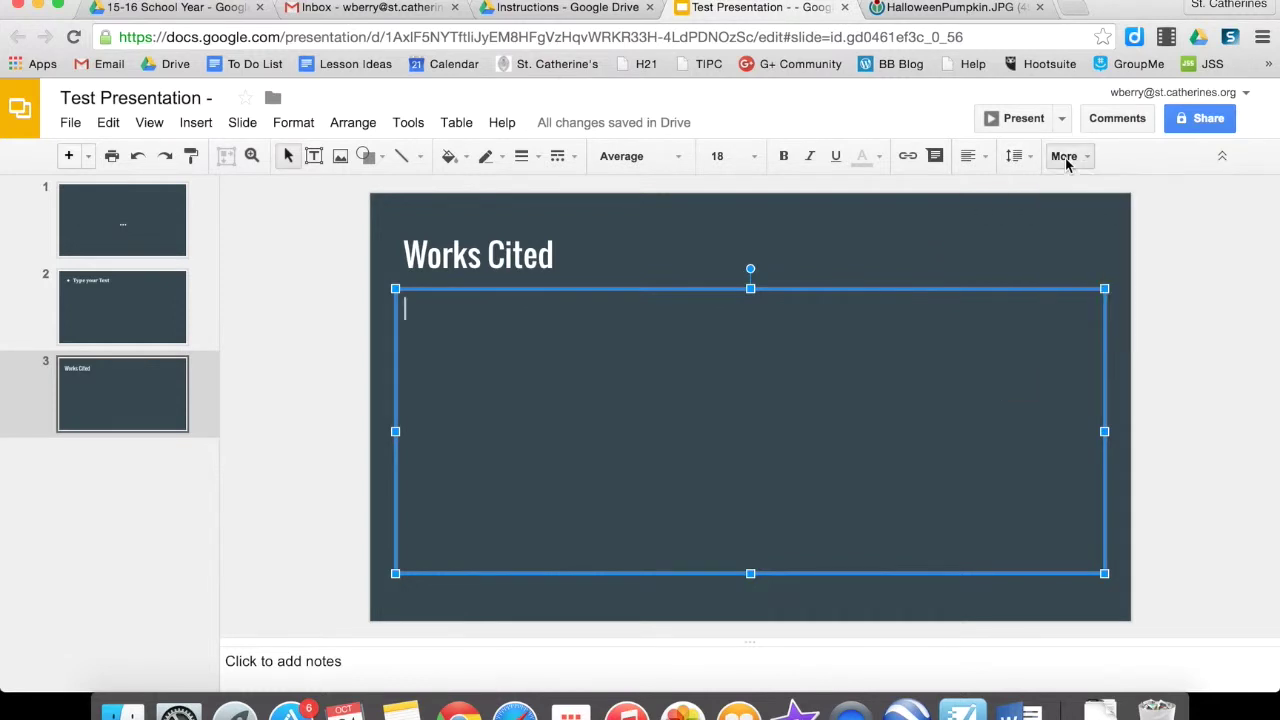
{"action": "left_click", "coordinate": [966, 191]}
{"action": "key", "text": "super+v"}
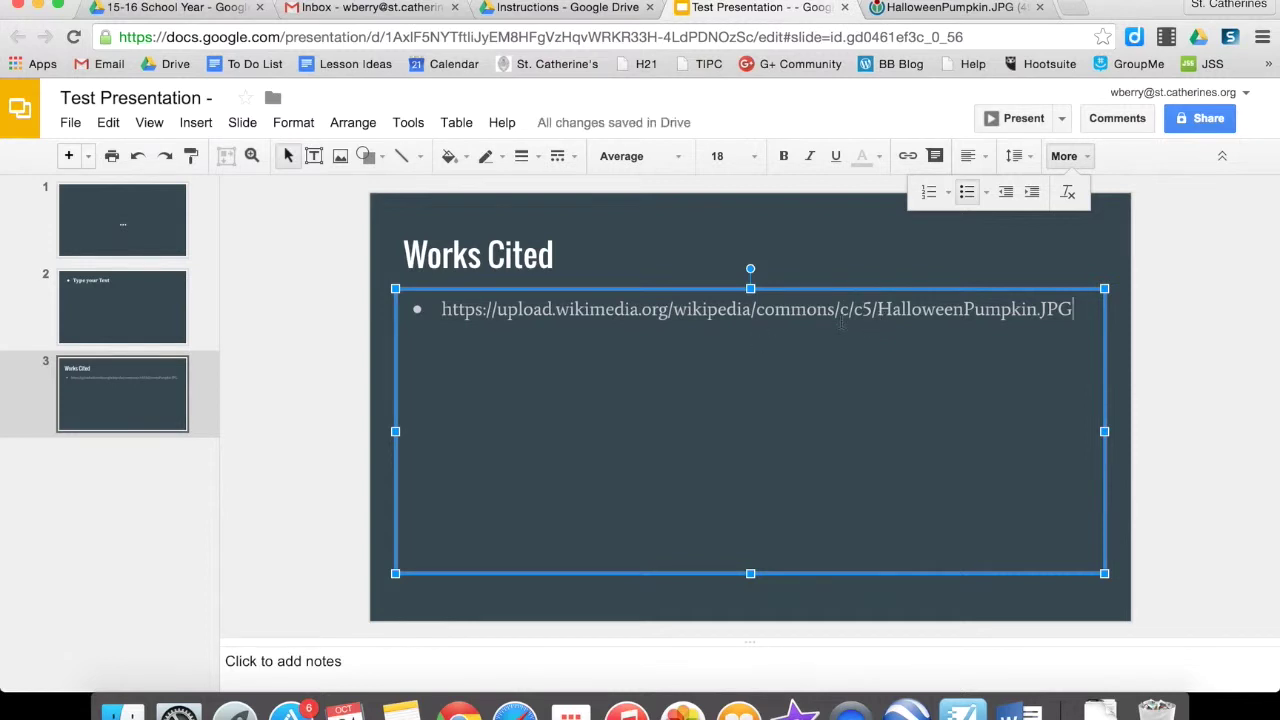
Insert the pumpkin picture on slide 2 by URL, using the copied HalloweenPumpkin.JPG address.
{"action": "left_click", "coordinate": [157, 315]}
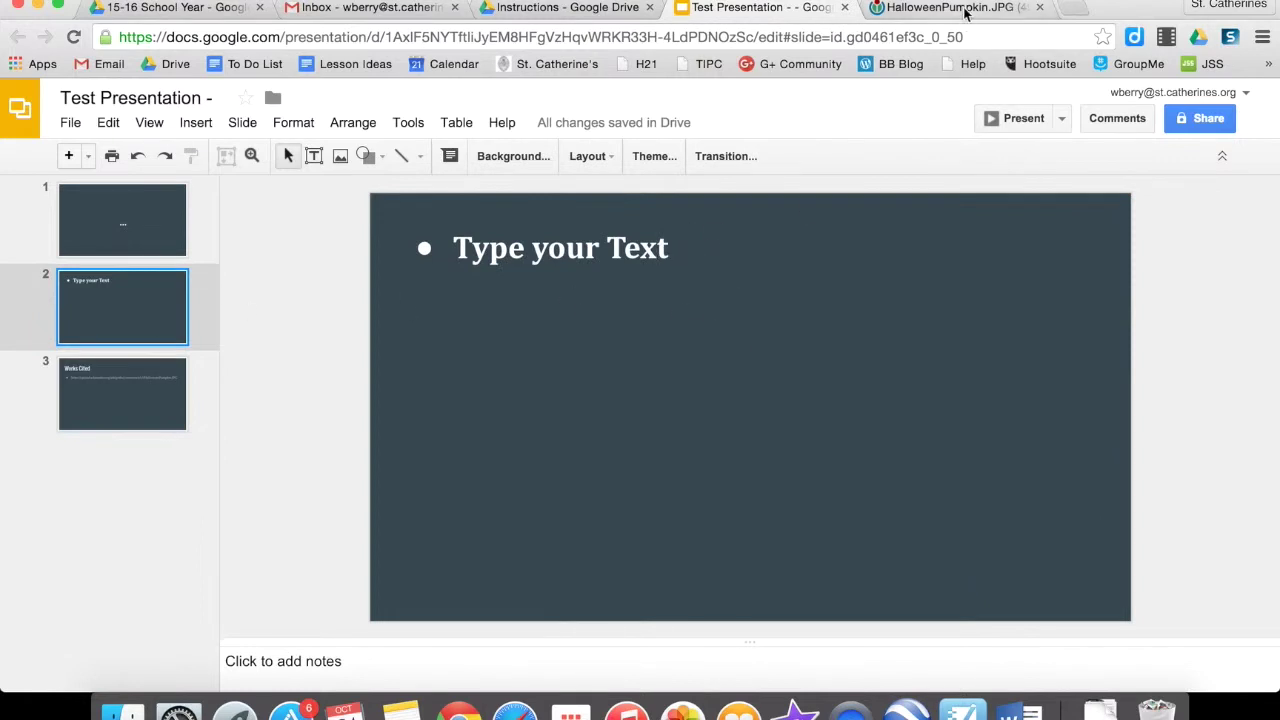
{"action": "left_click", "coordinate": [672, 250]}
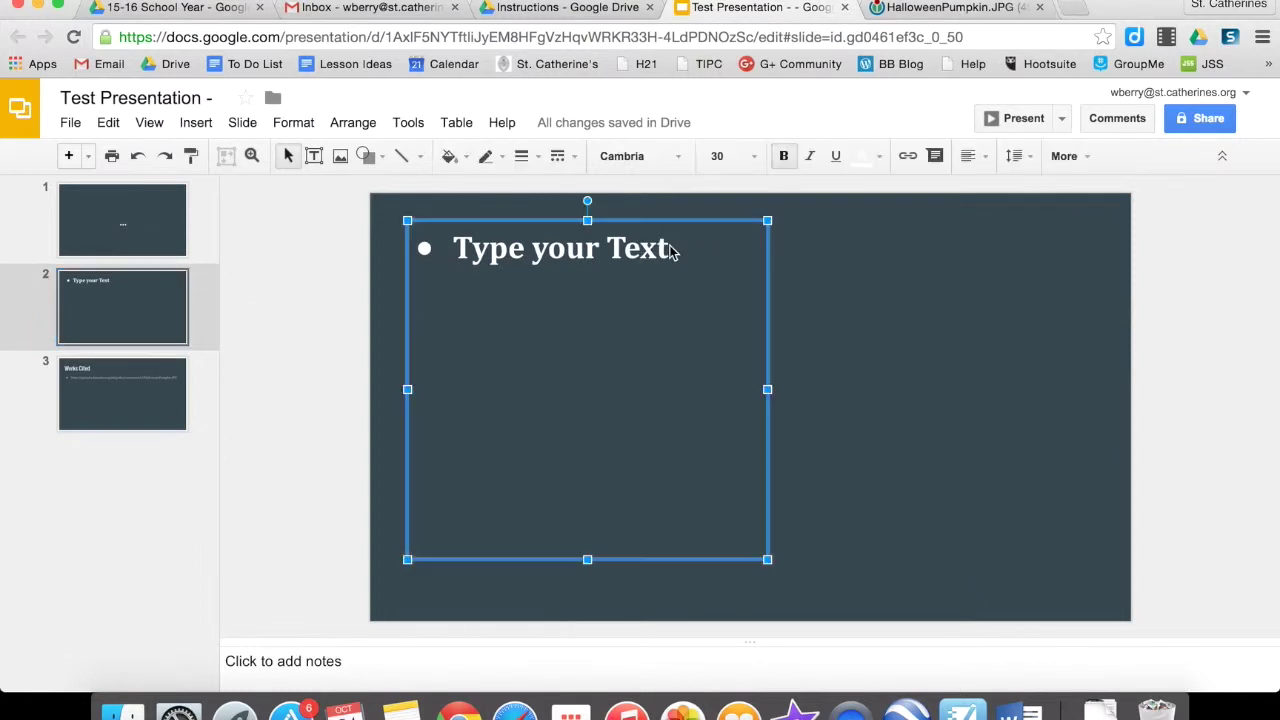
{"action": "left_click", "coordinate": [195, 124]}
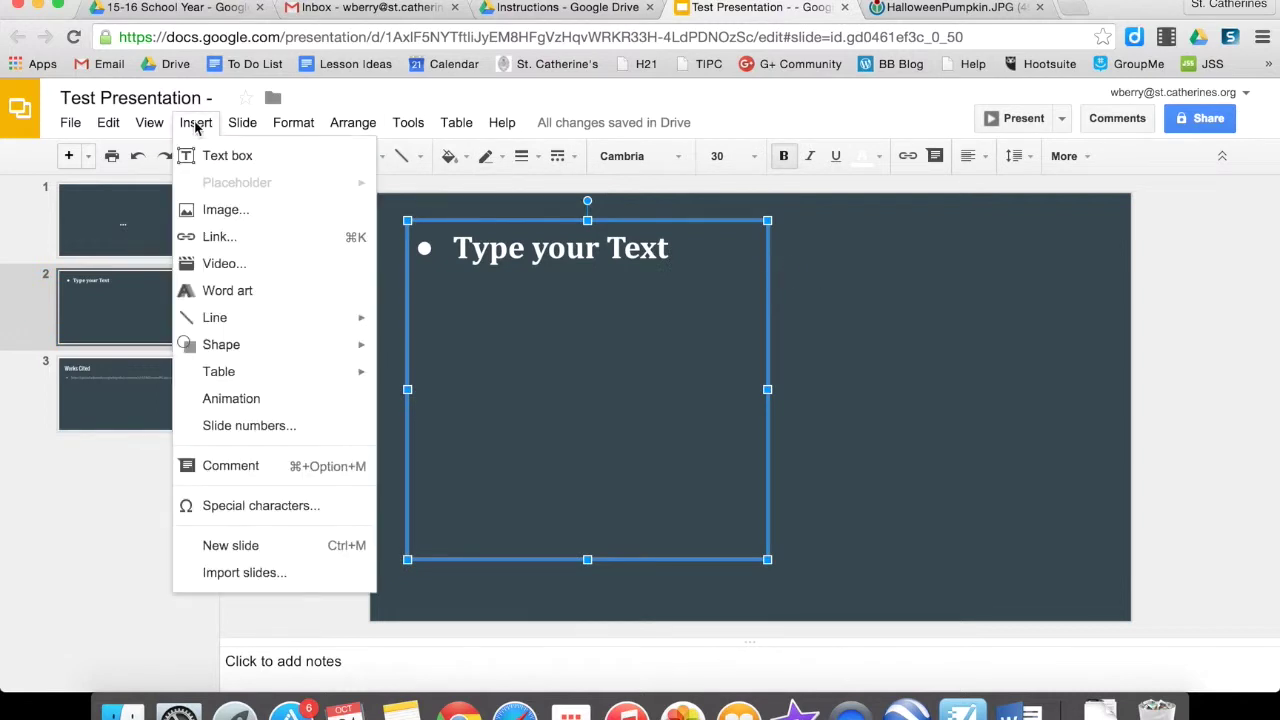
{"action": "left_click", "coordinate": [224, 210]}
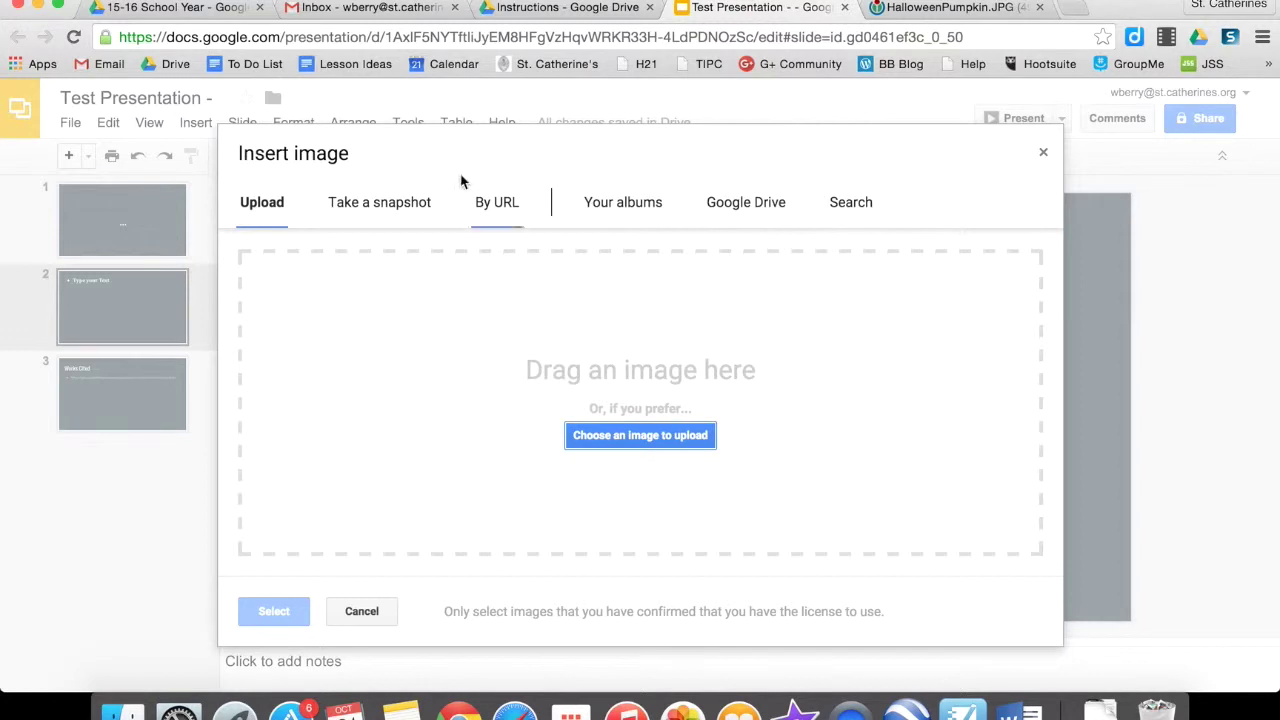
{"action": "left_click", "coordinate": [490, 206]}
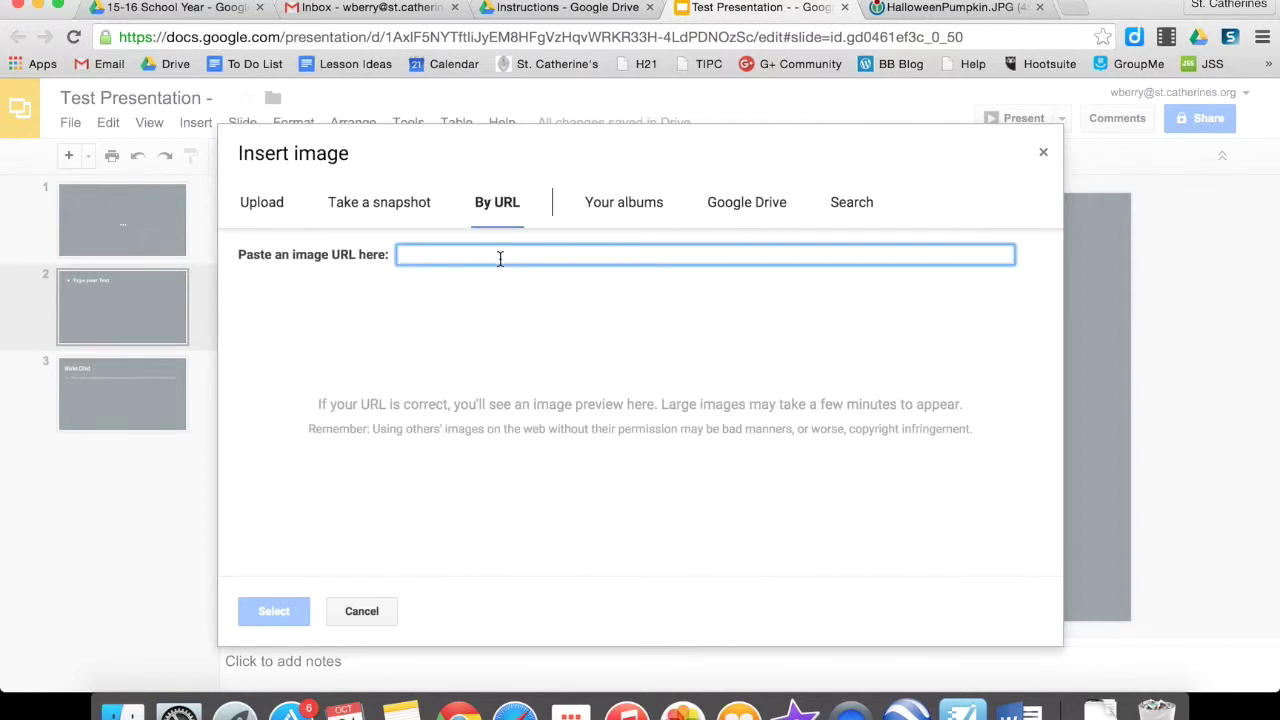
{"action": "key", "text": "super+v"}
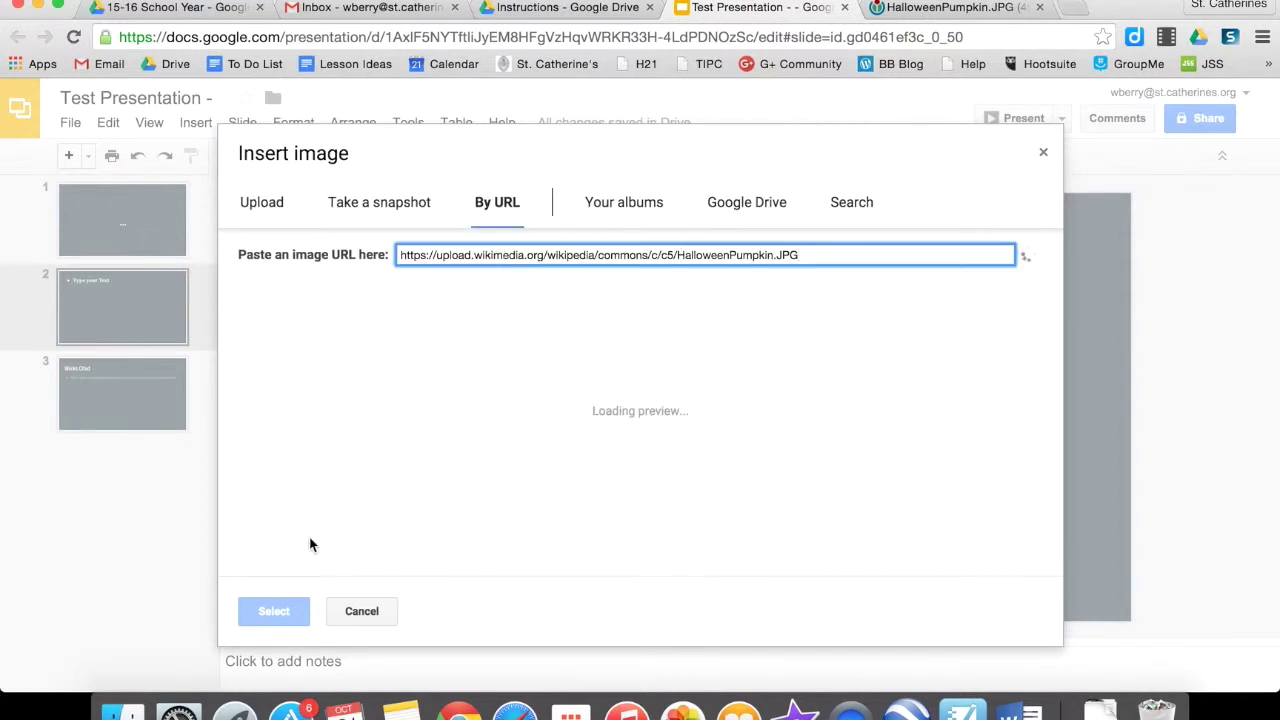
{"action": "left_click", "coordinate": [274, 611]}
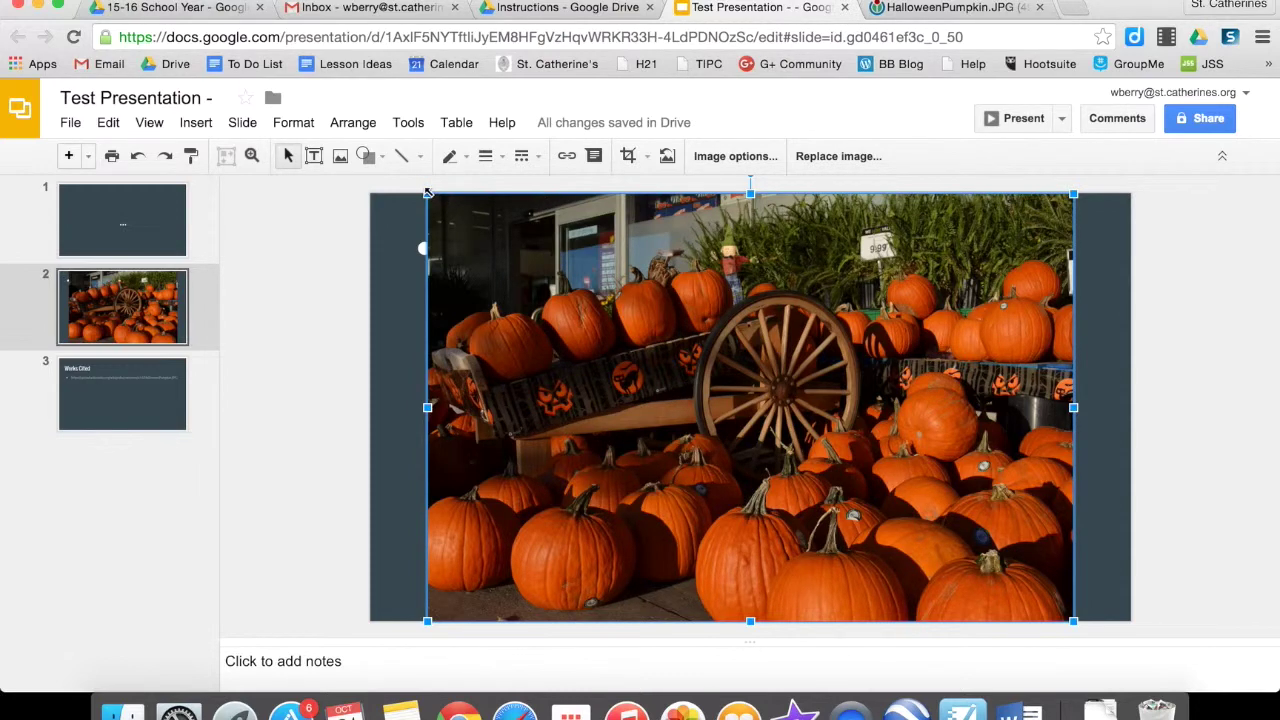
Shrink the pumpkin picture and move it beside the text on the right half of slide 2, and delete it.
{"action": "left_click_drag", "start_coordinate": [427, 193], "coordinate": [685, 366]}
{"action": "left_click_drag", "start_coordinate": [878, 448], "coordinate": [928, 393]}
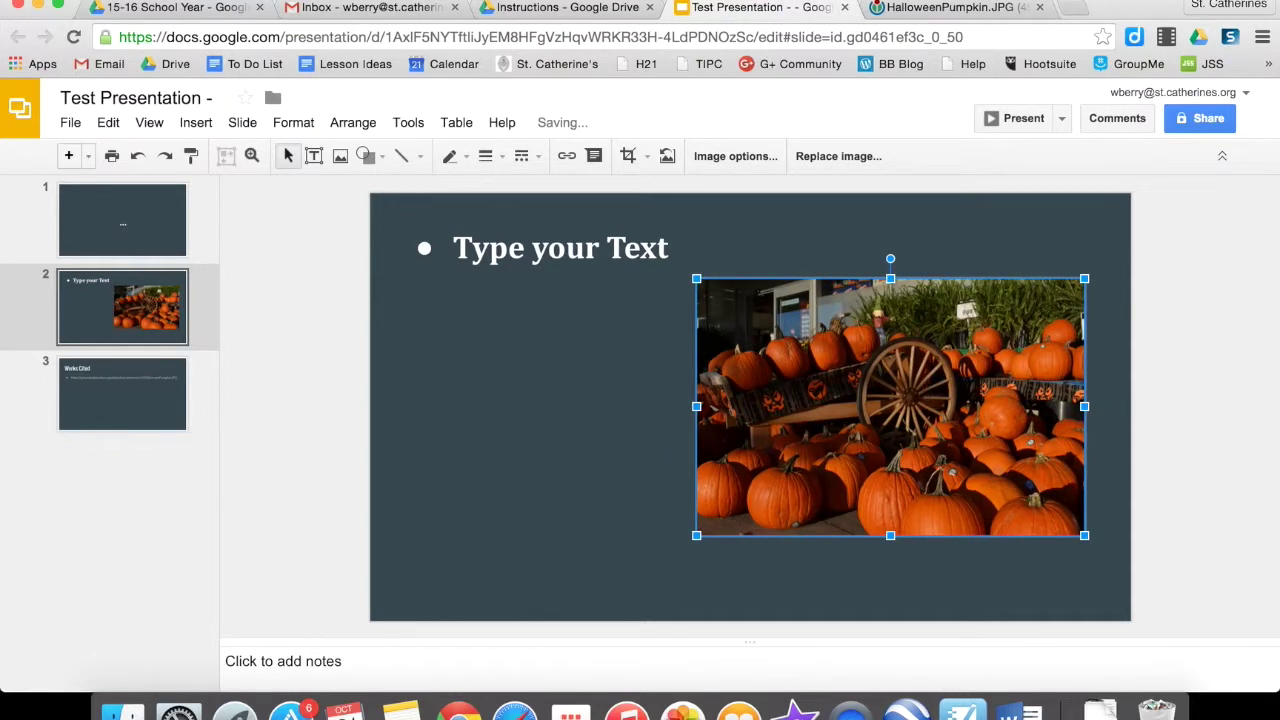
{"action": "key", "text": "Delete"}
Switch to the full-size pumpkin picture in the browser and save it to the Desktop as HalloweenPumpkin.
{"action": "left_click", "coordinate": [938, 8]}
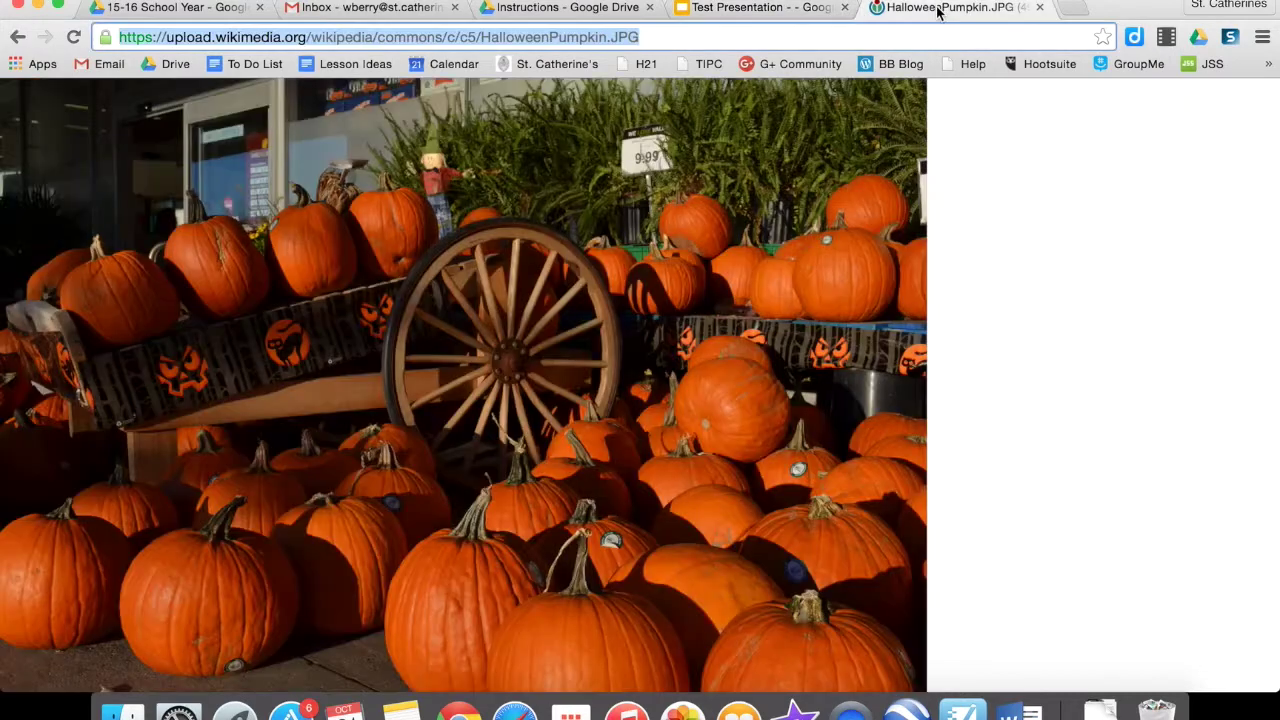
{"action": "right_click", "coordinate": [594, 275]}
{"action": "left_click", "coordinate": [627, 285]}
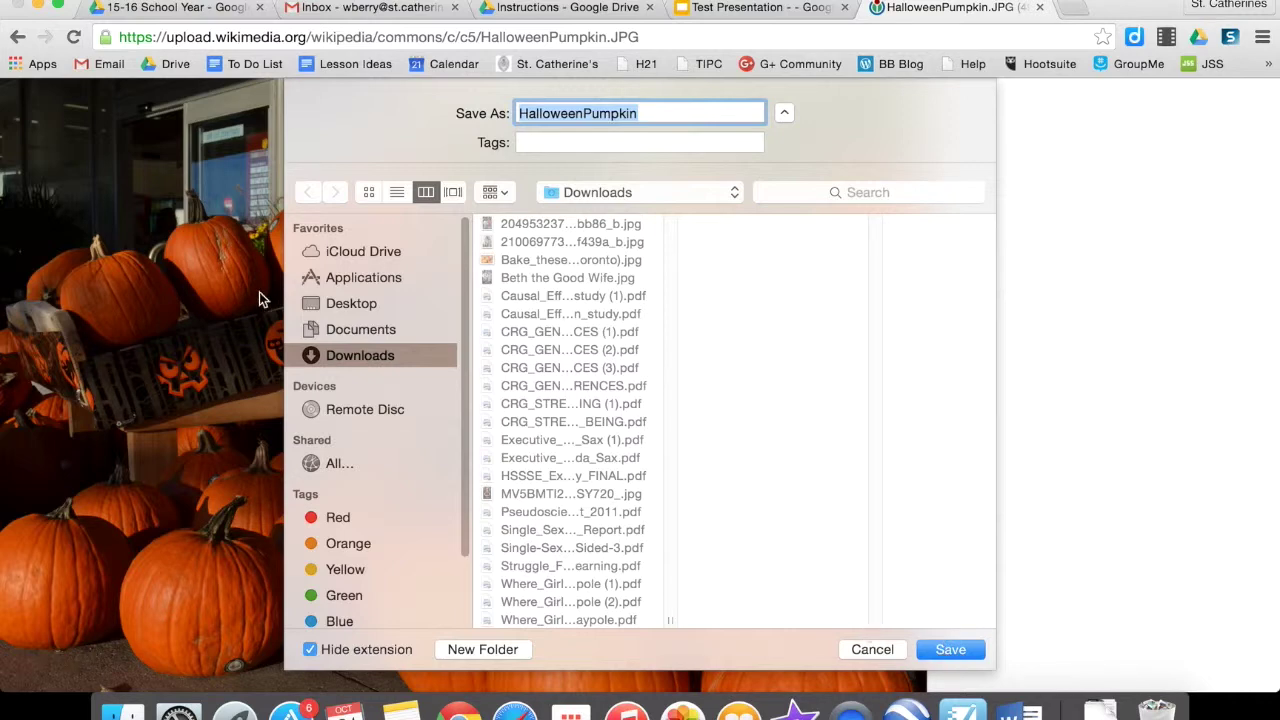
{"action": "left_click", "coordinate": [345, 303]}
{"action": "left_click", "coordinate": [948, 646]}
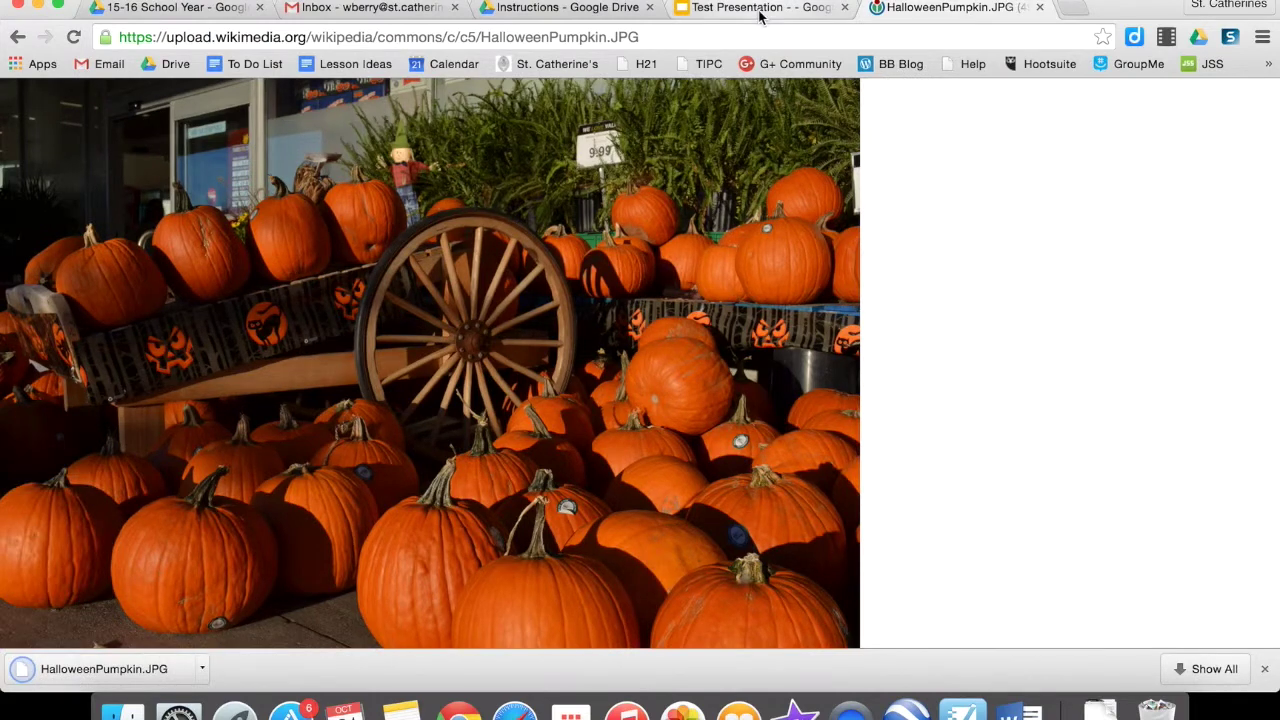
Return to the presentation and insert the picture on slide 2 by uploading HalloweenPumpkin.JPG from the Desktop.
{"action": "left_click", "coordinate": [760, 10]}
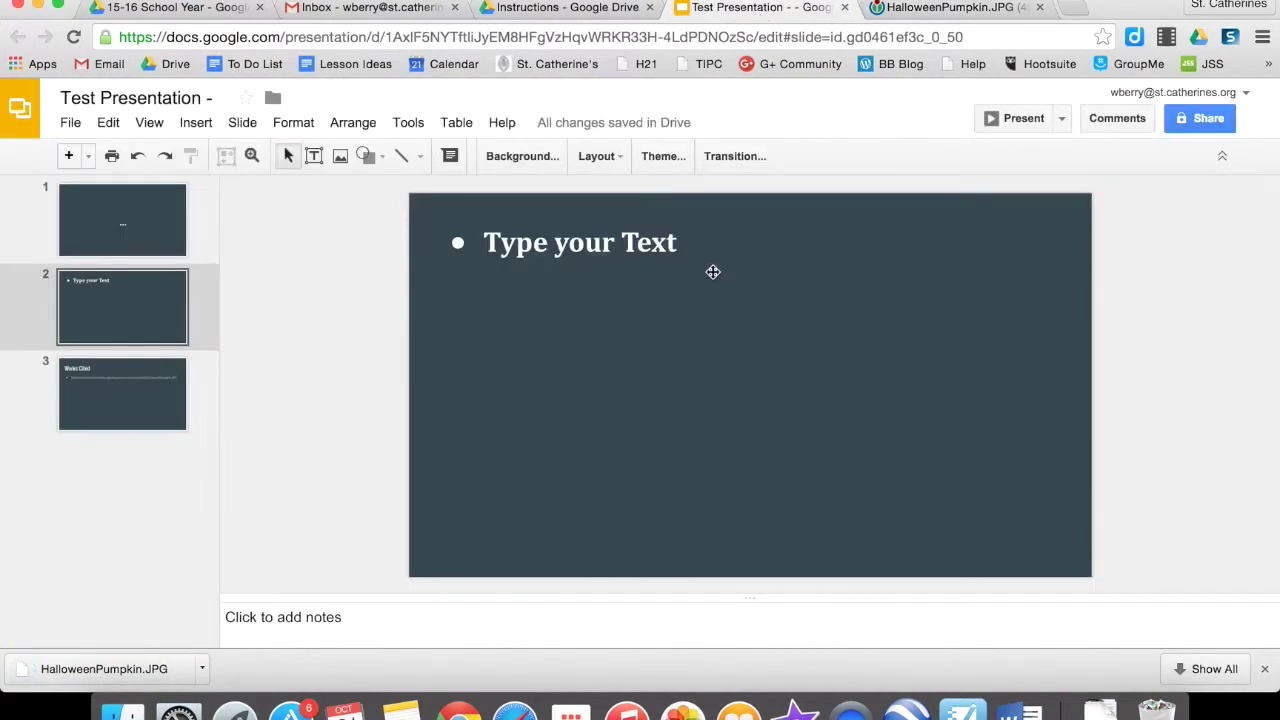
{"action": "left_click", "coordinate": [197, 124]}
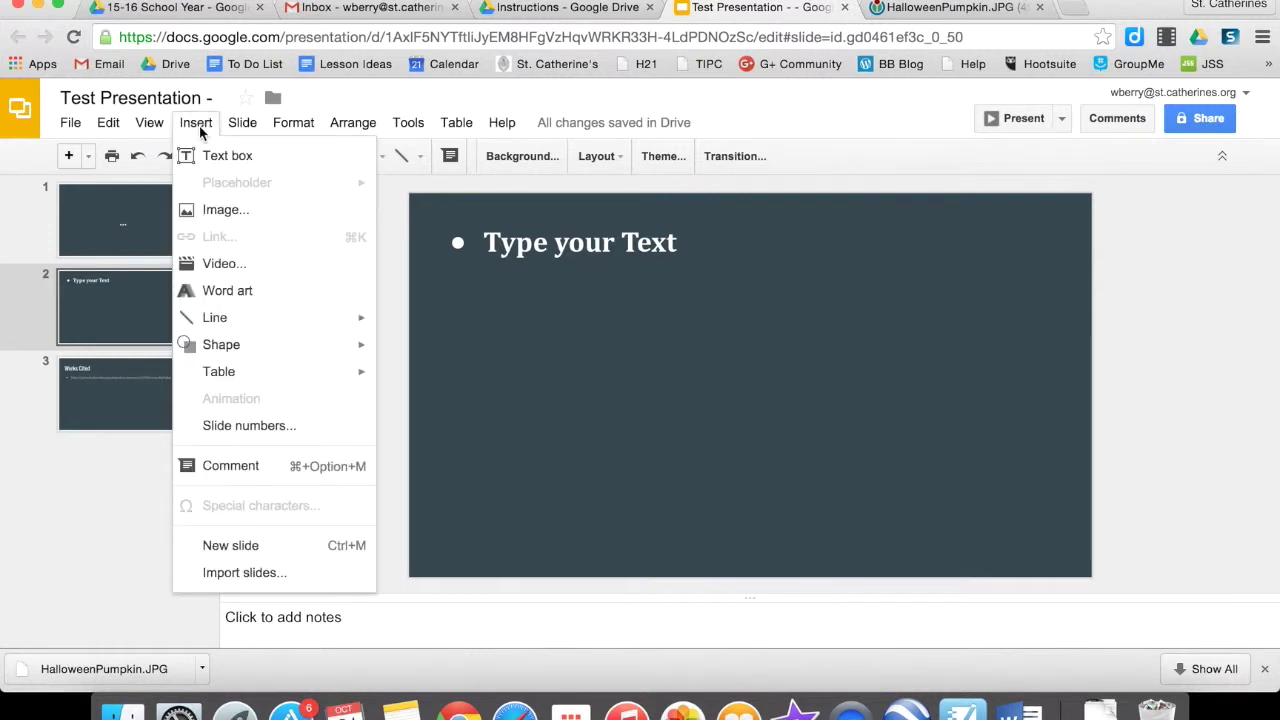
{"action": "left_click", "coordinate": [224, 211]}
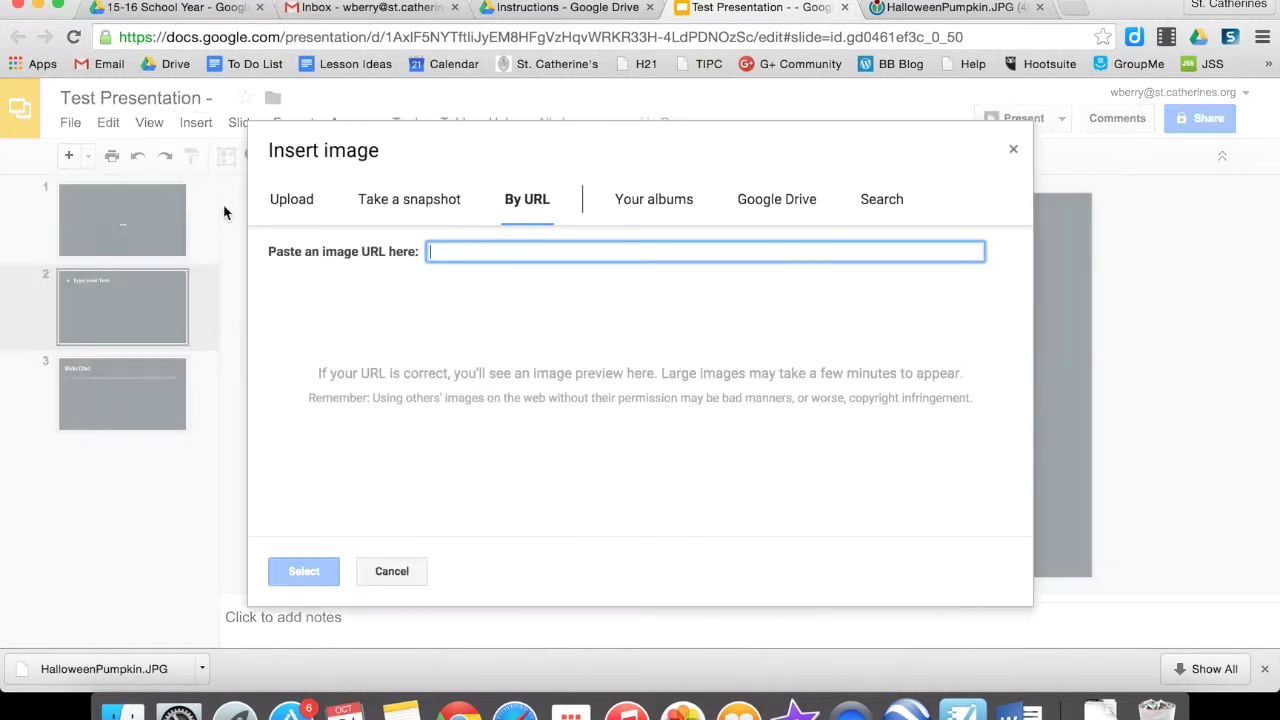
{"action": "left_click", "coordinate": [290, 199]}
{"action": "left_click", "coordinate": [676, 415]}
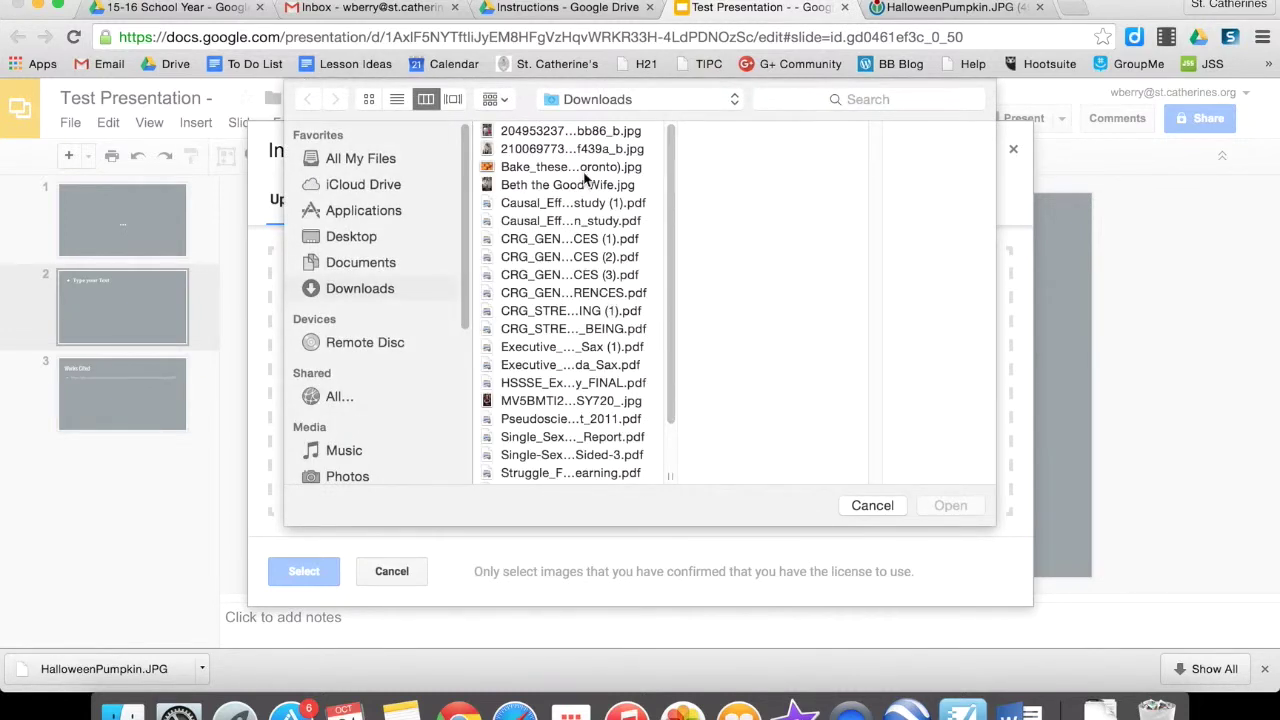
{"action": "scroll", "coordinate": [586, 190], "scroll_direction": "down", "scroll_amount": 3}
{"action": "scroll", "coordinate": [580, 185], "scroll_direction": "up", "scroll_amount": 3}
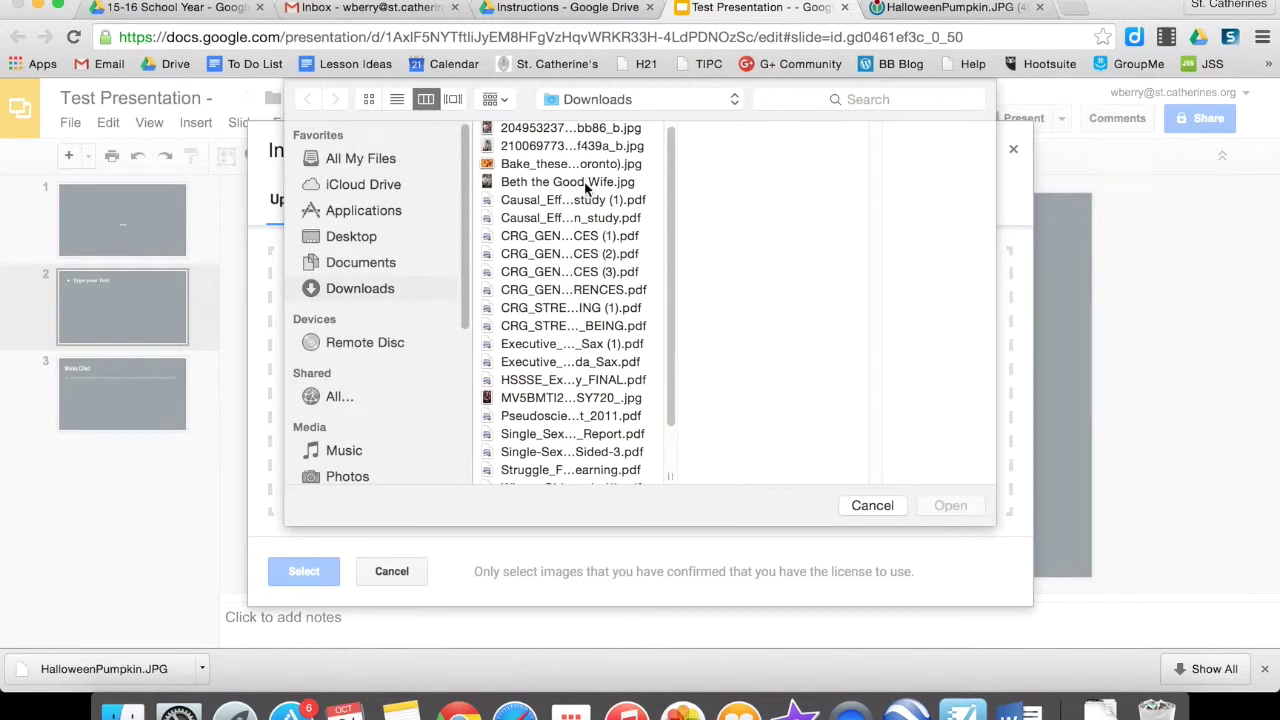
{"action": "left_click", "coordinate": [352, 240]}
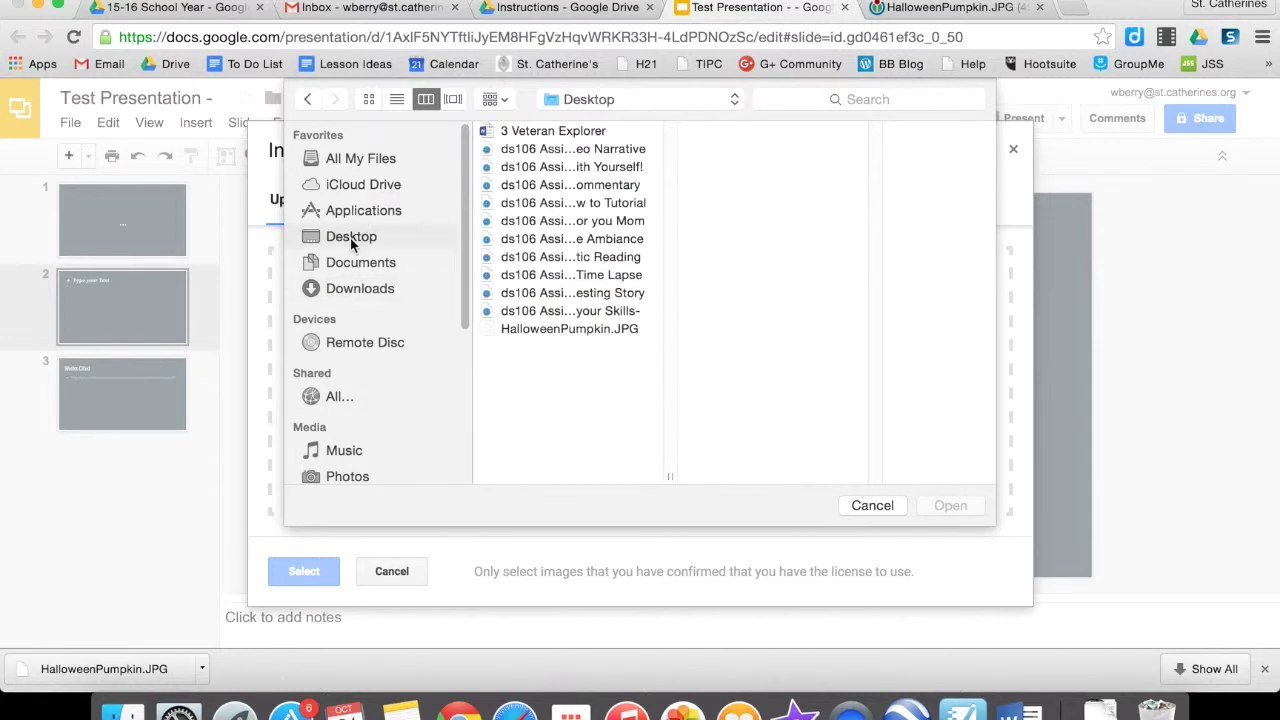
{"action": "double_click", "coordinate": [570, 329]}
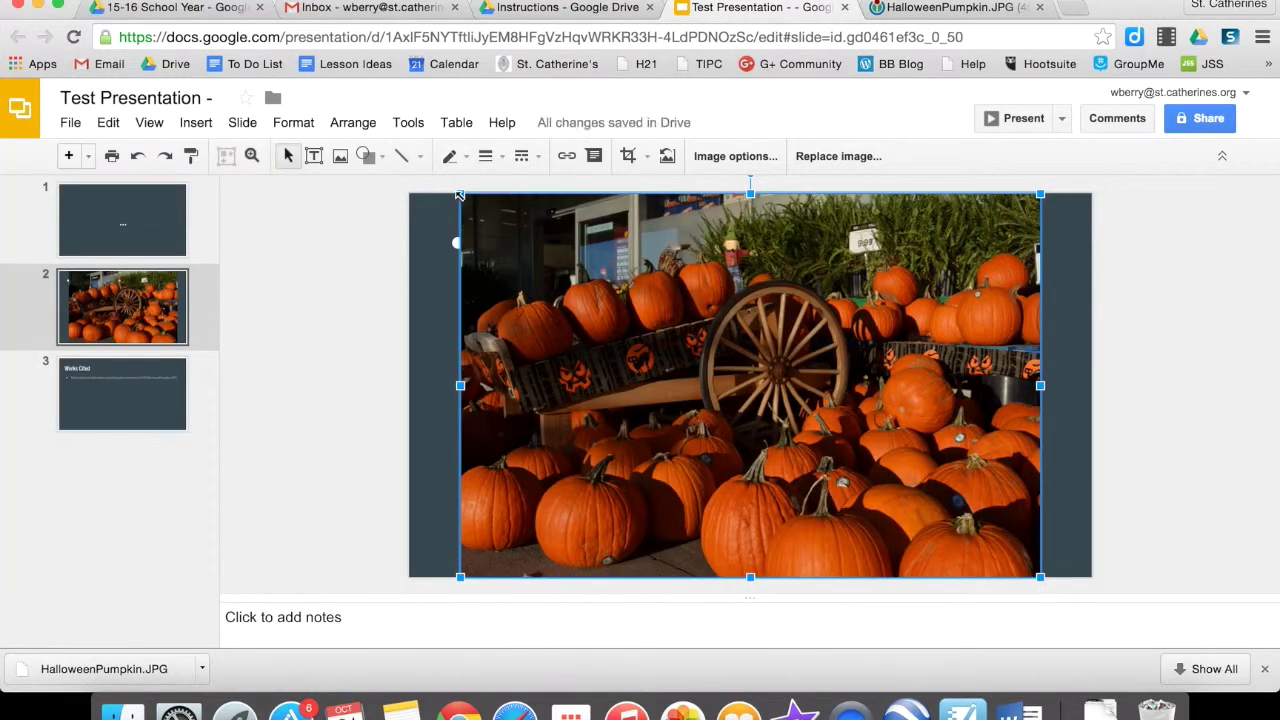
Shrink the uploaded pumpkin picture and place it on the right half of slide 2.
{"action": "left_click_drag", "start_coordinate": [460, 193], "coordinate": [617, 296]}
{"action": "left_click_drag", "start_coordinate": [793, 418], "coordinate": [807, 356]}
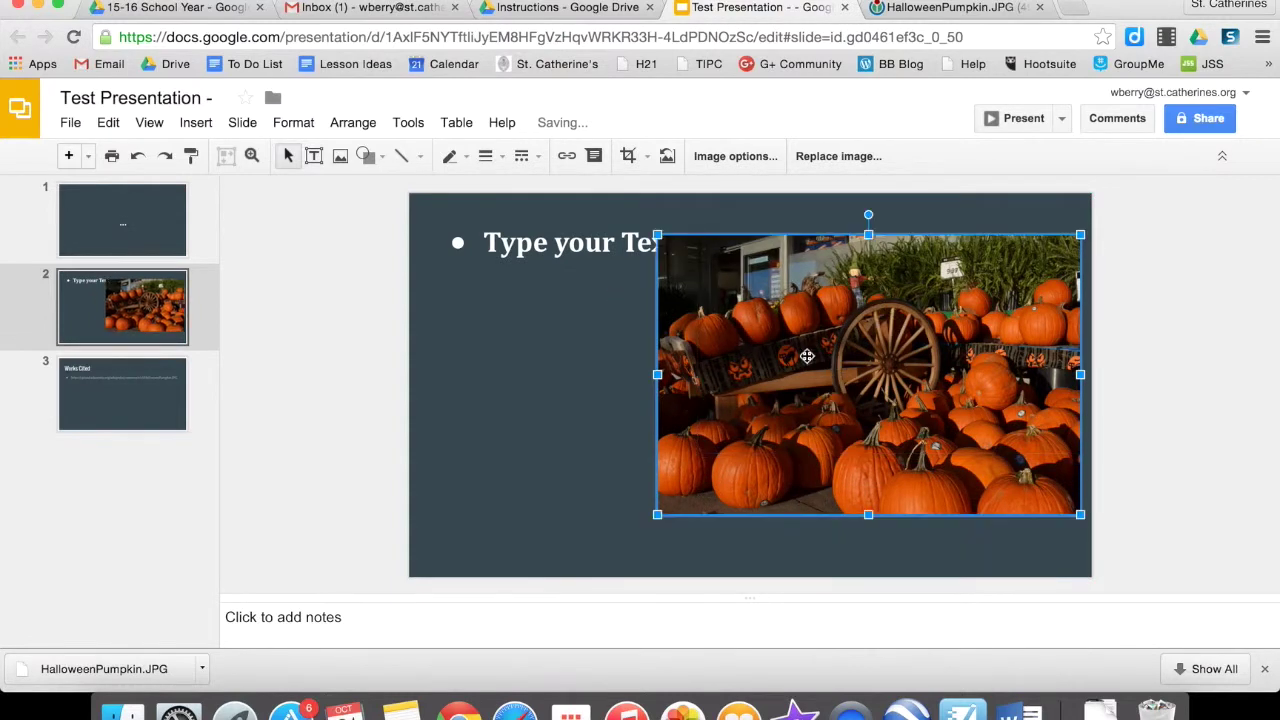
{"action": "left_click", "coordinate": [152, 312]}
Review the Works Cited slide, the title slide and the pumpkin picture slide.
{"action": "left_click", "coordinate": [140, 393]}
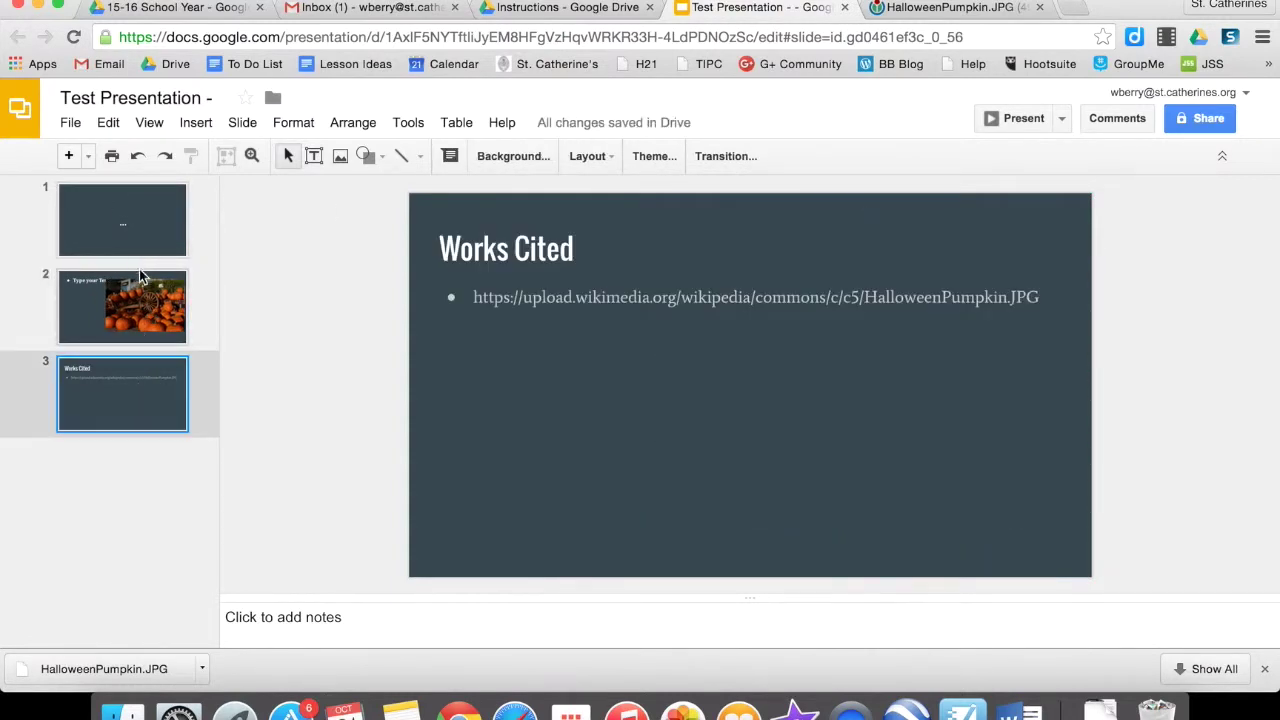
{"action": "left_click", "coordinate": [148, 312]}
{"action": "left_click", "coordinate": [148, 216]}
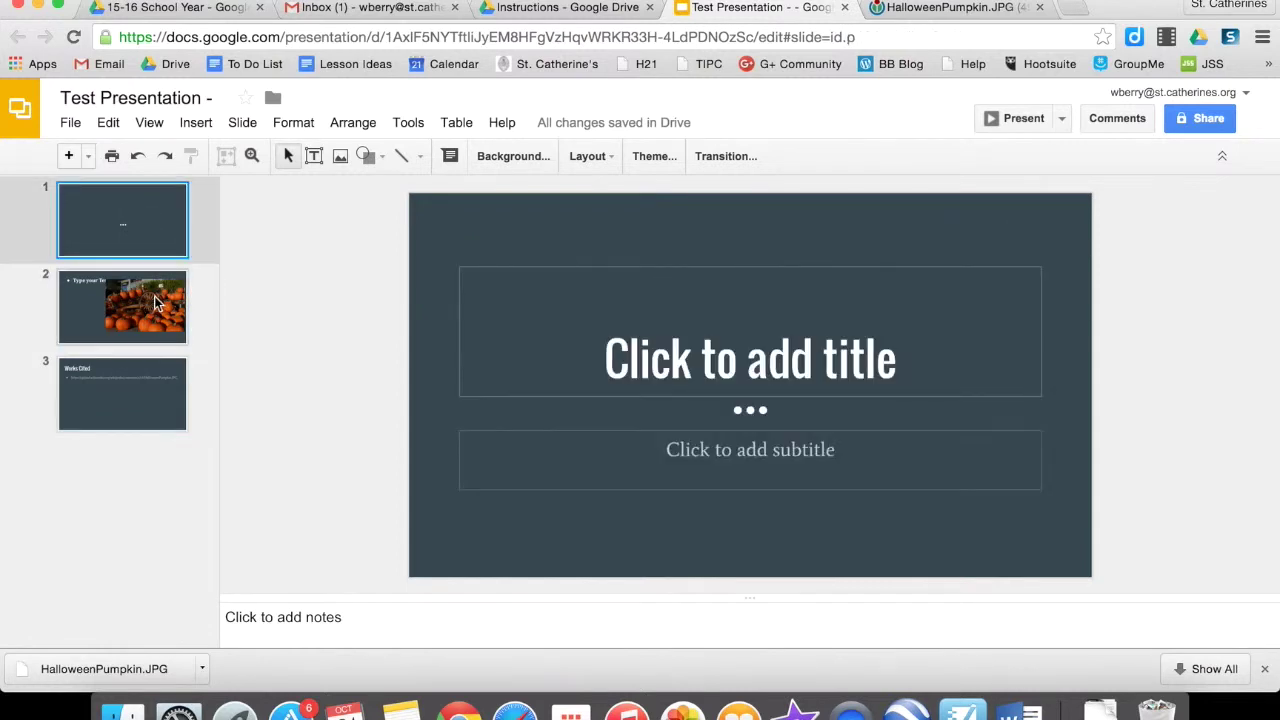
{"action": "left_click", "coordinate": [155, 300]}
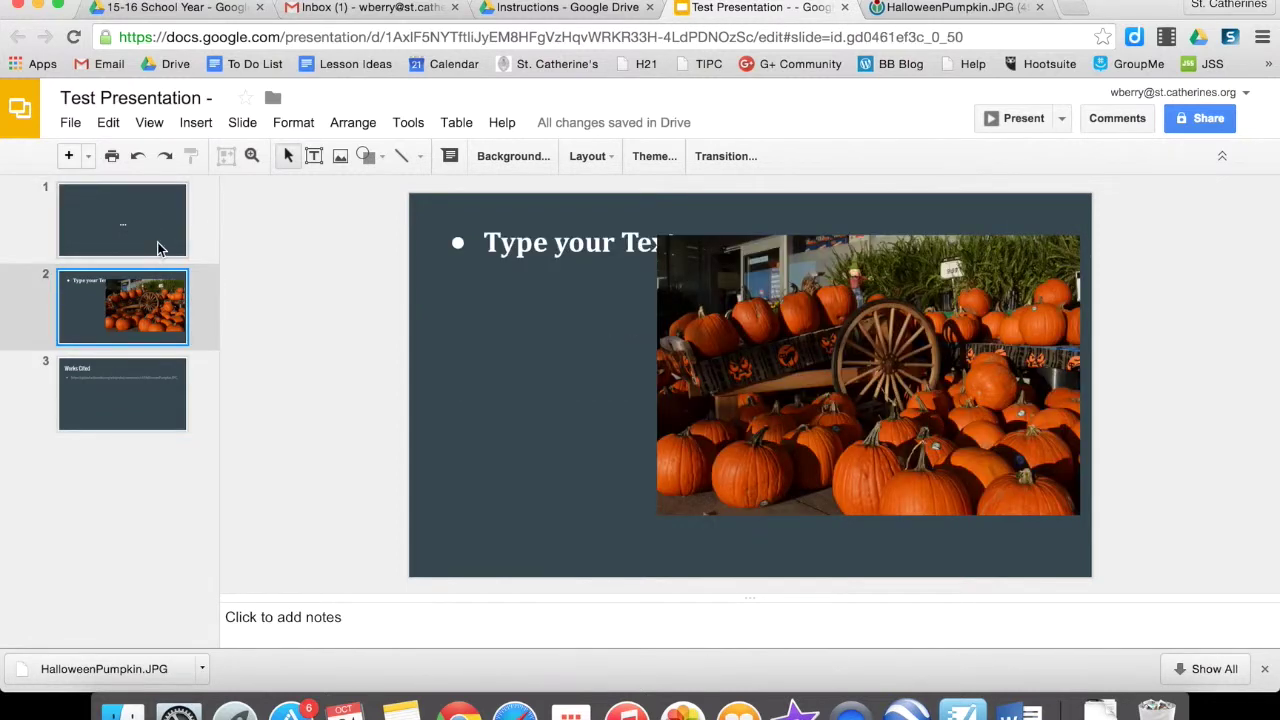
Turn on link sharing for the presentation so anyone at st.catherines.org with the link can view it.
{"action": "left_click", "coordinate": [1198, 119]}
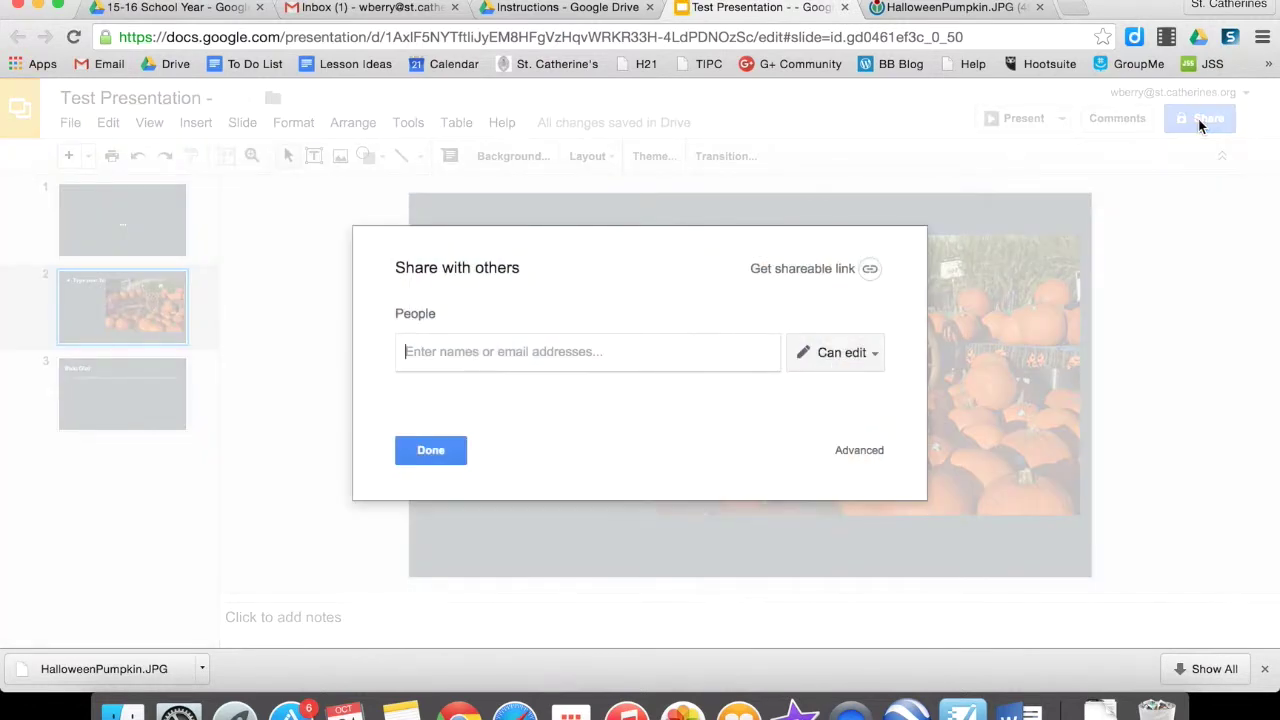
{"action": "left_click", "coordinate": [870, 269]}
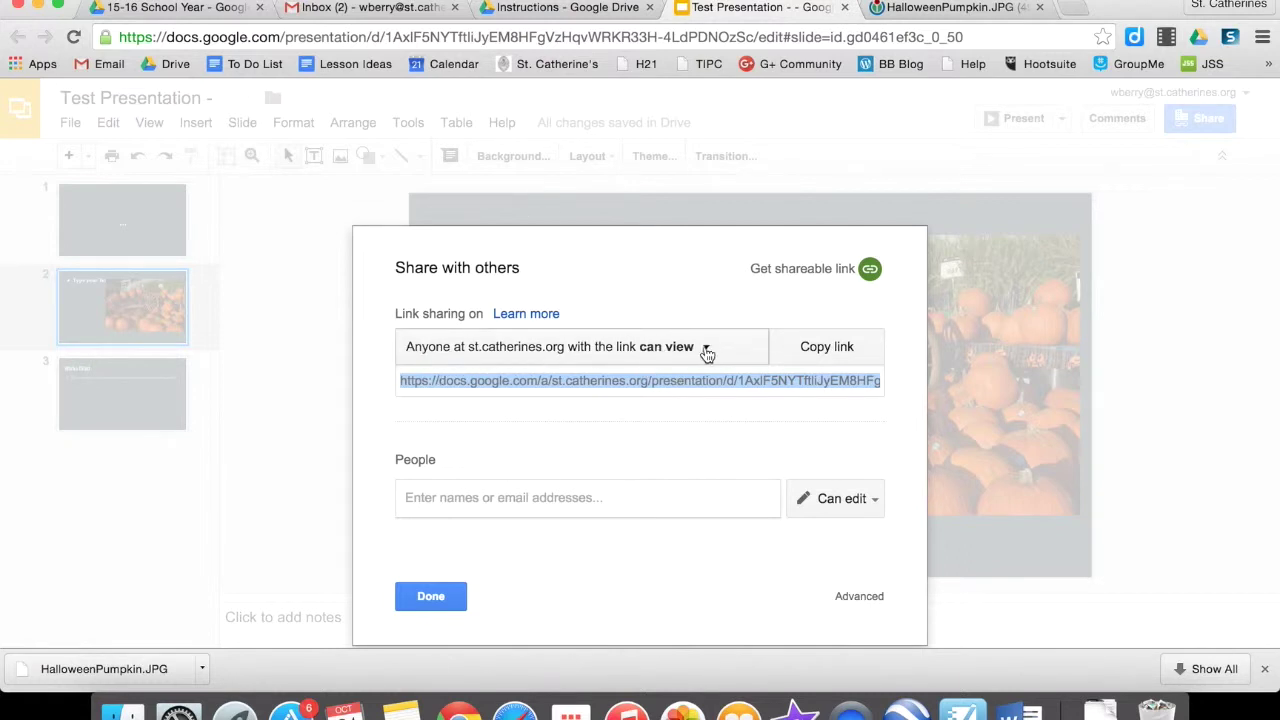
{"action": "left_click", "coordinate": [445, 598]}
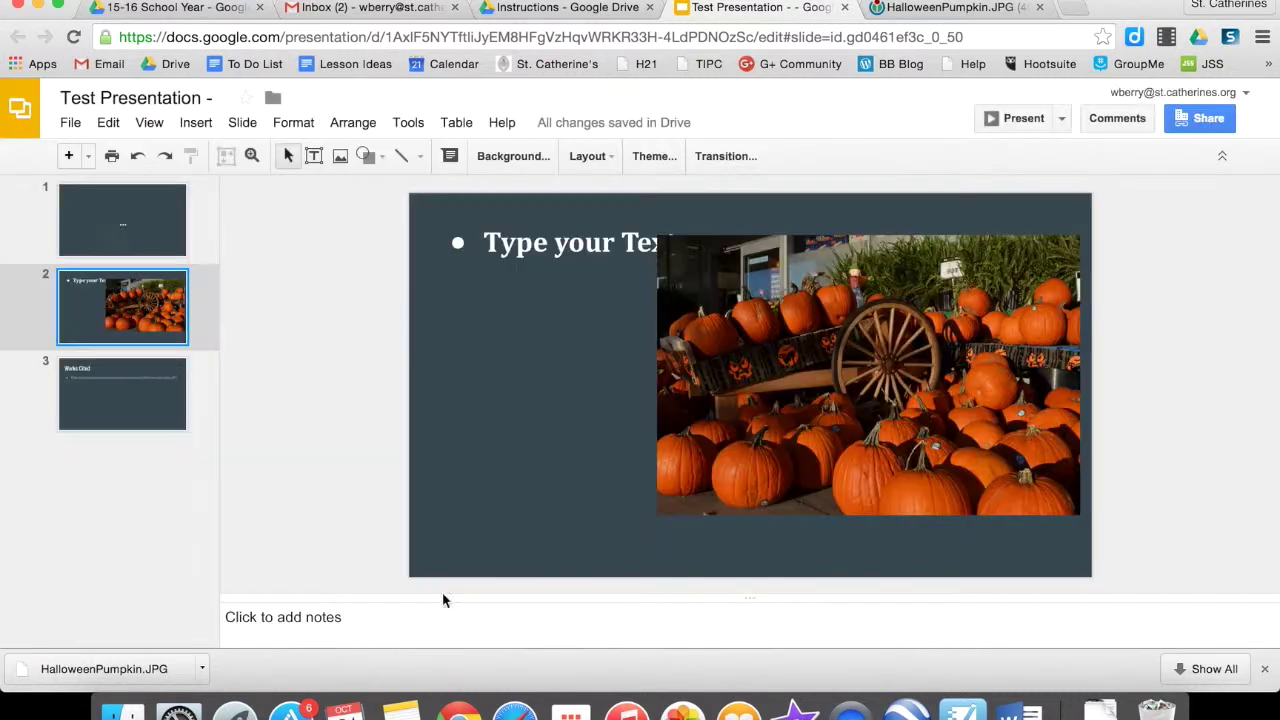